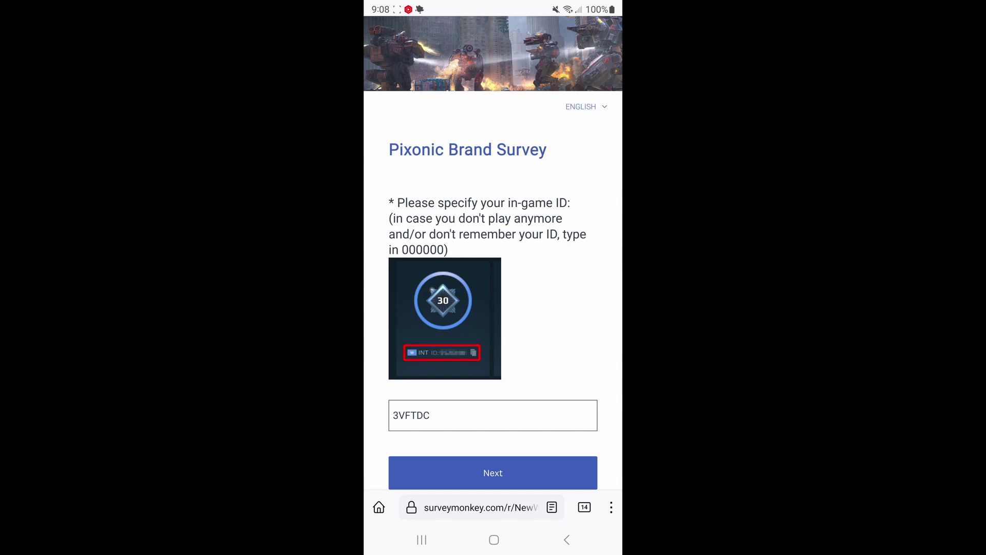
pyautogui.scroll(-1, 493, 270)
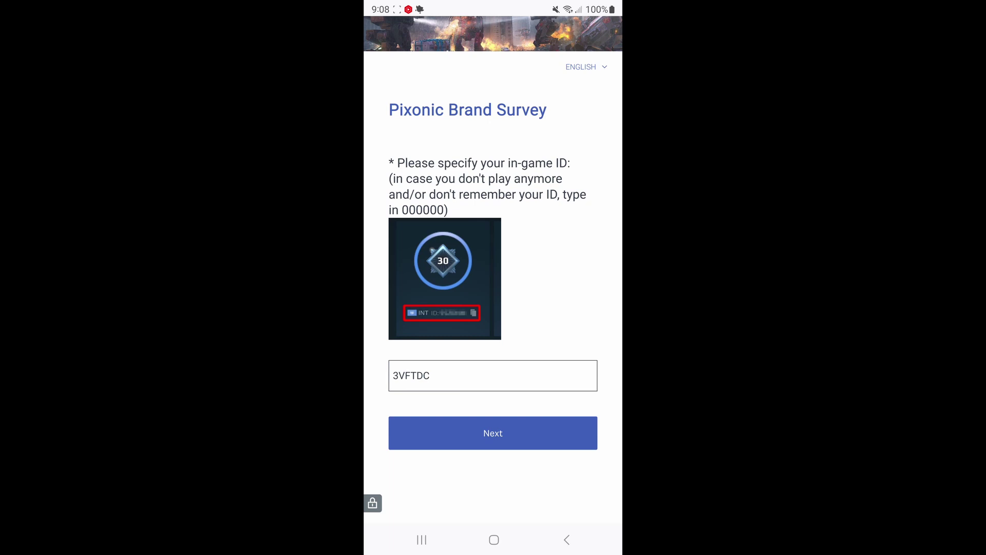
# Answer the gaming-habits page with plays every day, Other (only WR) and Mobile.
pyautogui.click(492, 432)
pyautogui.click(453, 275)
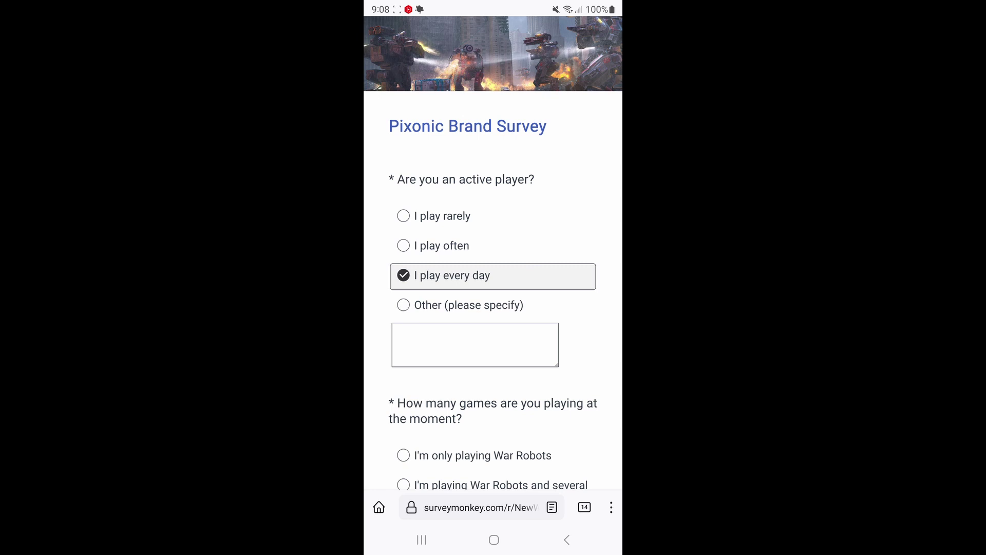
pyautogui.scroll(-2, 493, 309)
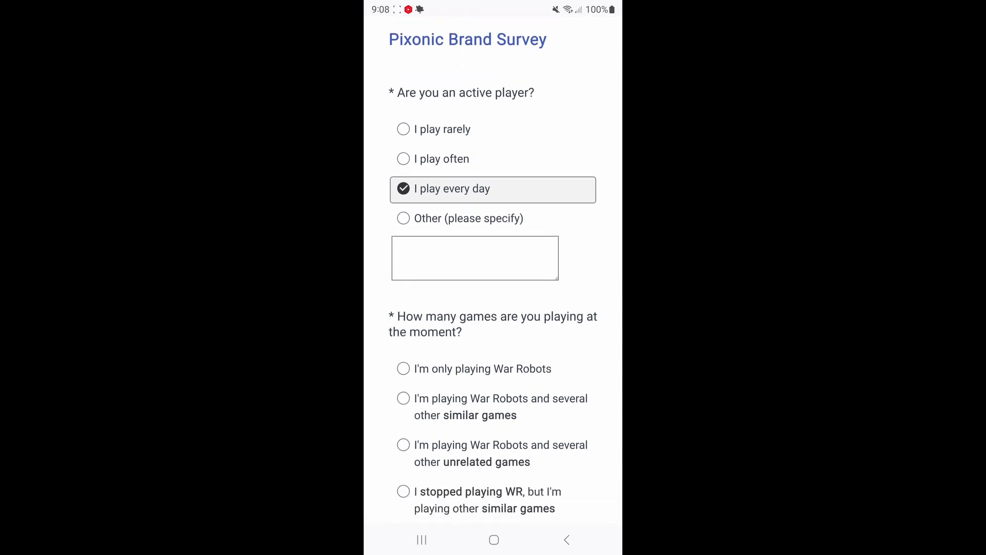
pyautogui.scroll(-2, 493, 308)
pyautogui.scroll(-1, 493, 267)
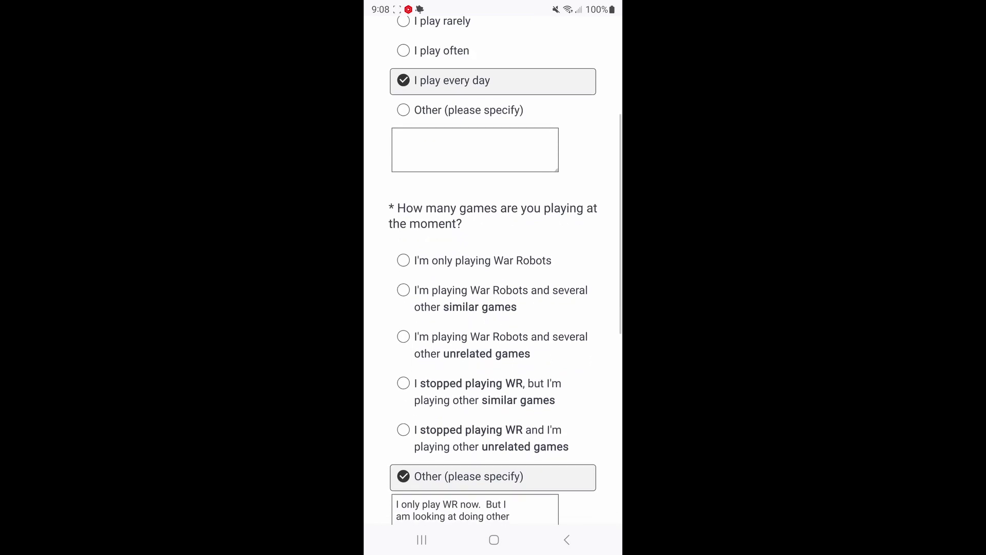
pyautogui.scroll(-1, 493, 309)
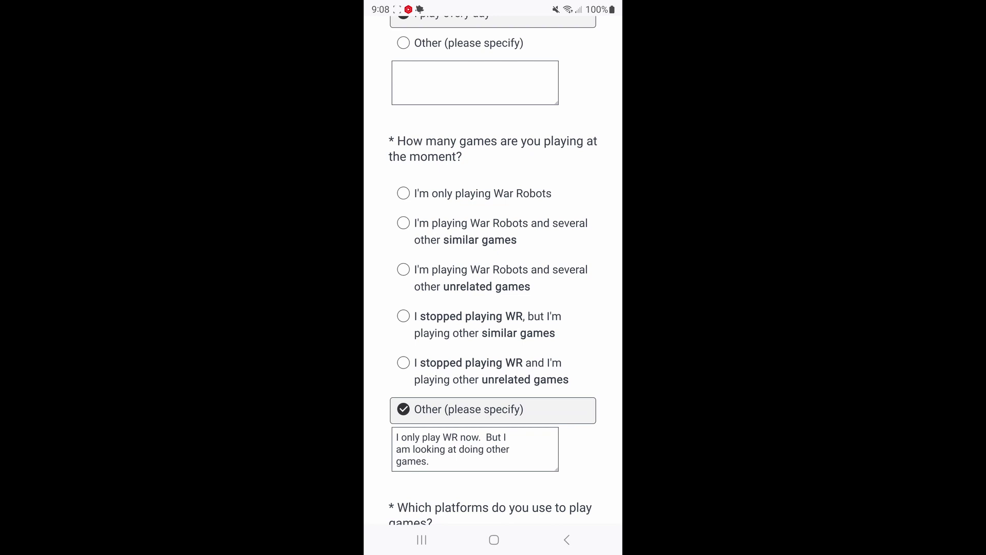
pyautogui.scroll(-1, 493, 269)
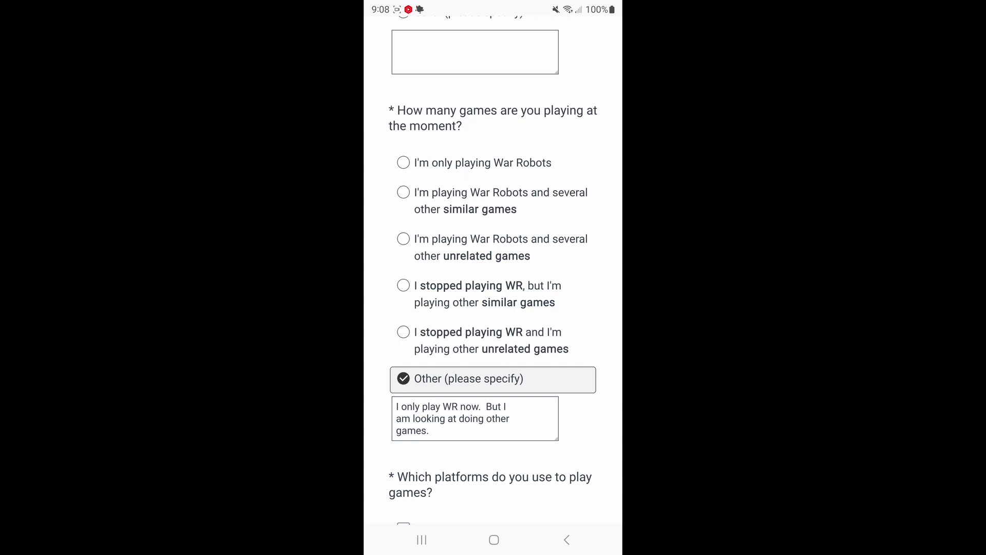
pyautogui.scroll(-1, 493, 270)
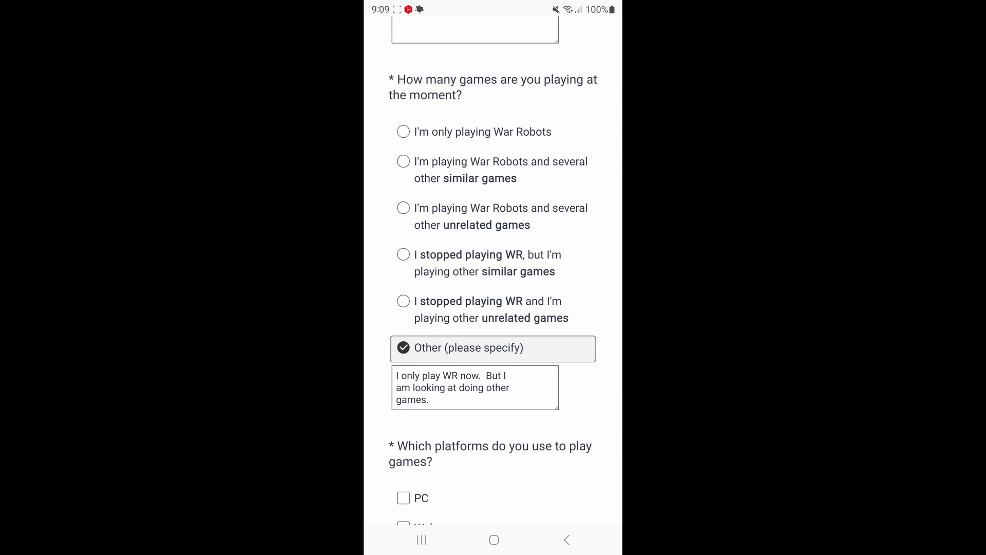
pyautogui.scroll(-5, 494, 269)
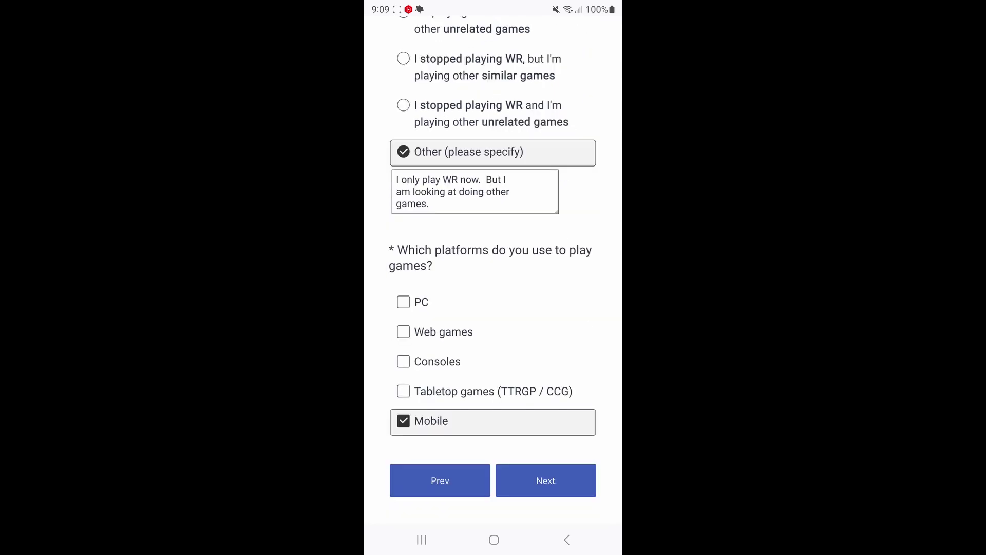
pyautogui.scroll(-1, 494, 270)
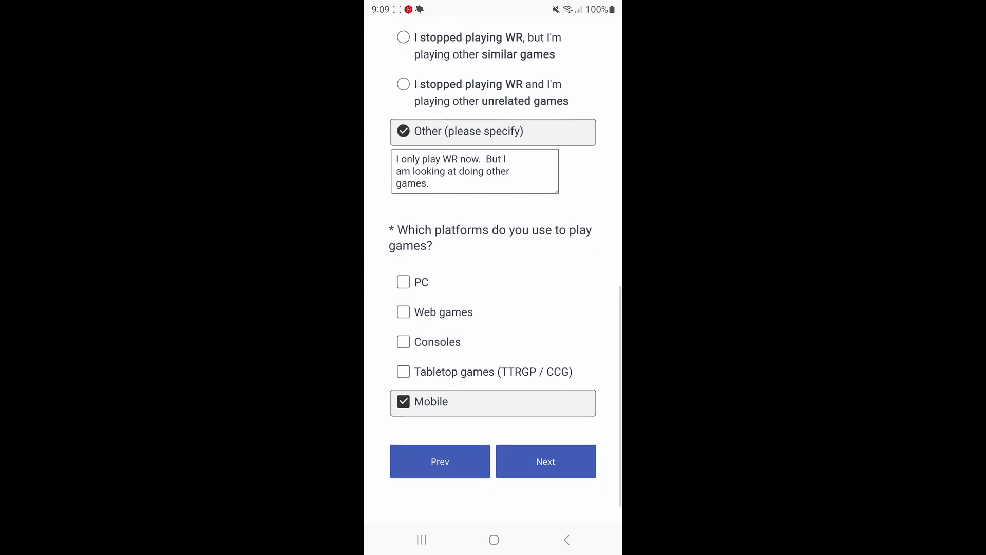
pyautogui.click(546, 462)
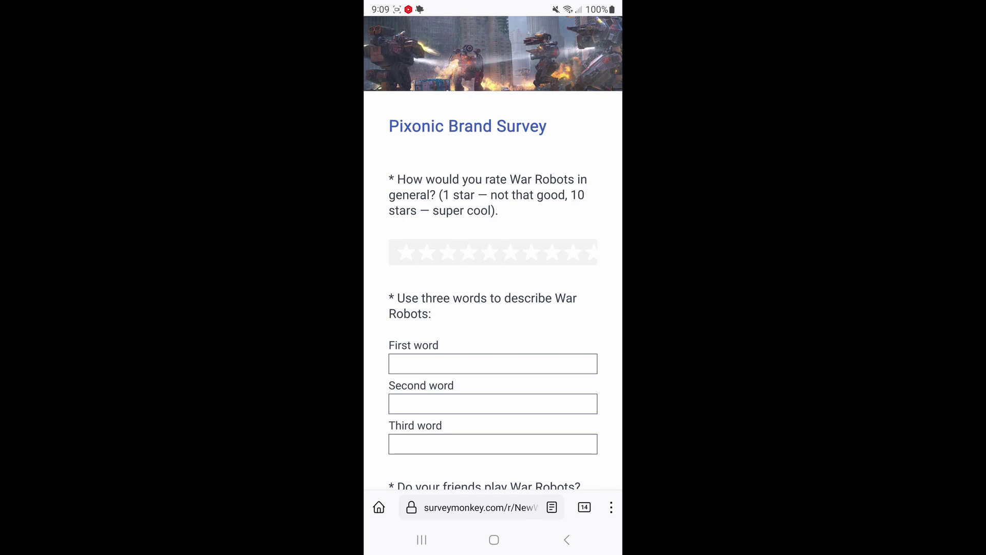
# Give War Robots a rating of 6 out of 10 stars.
pyautogui.click(510, 252)
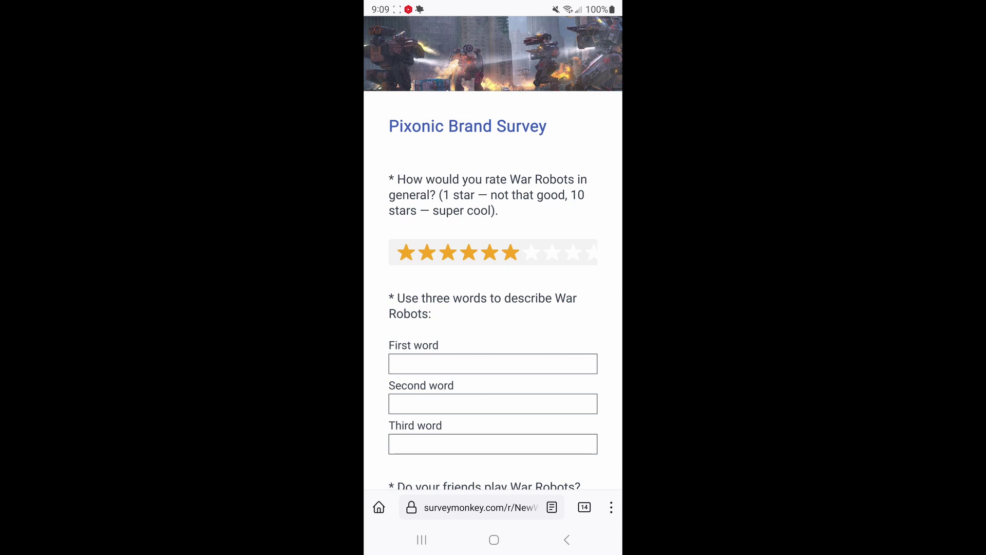
# Enter Expensive, Hacker and Lag in the three War Robots word boxes.
pyautogui.click(492, 364)
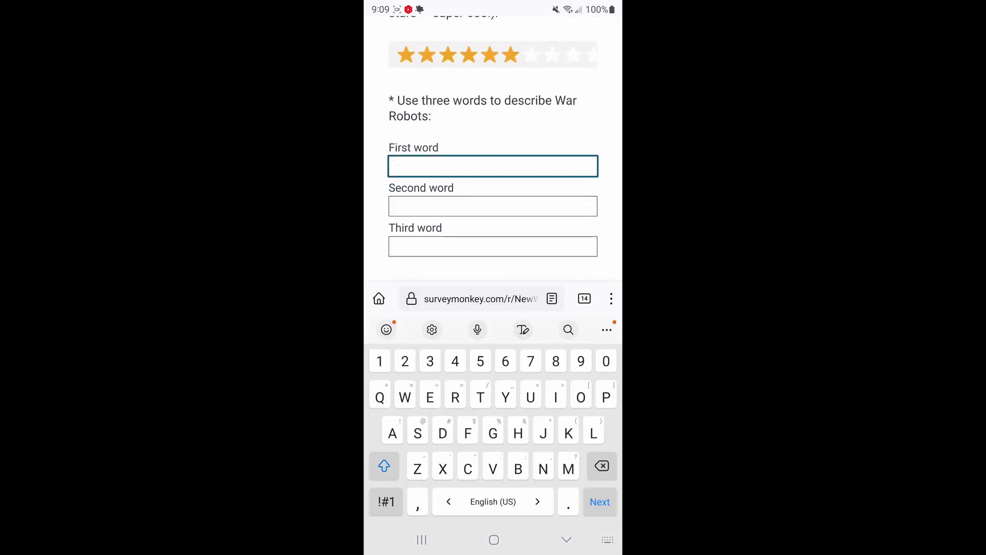
pyautogui.write('Expens')
pyautogui.click(492, 330)
pyautogui.click(493, 205)
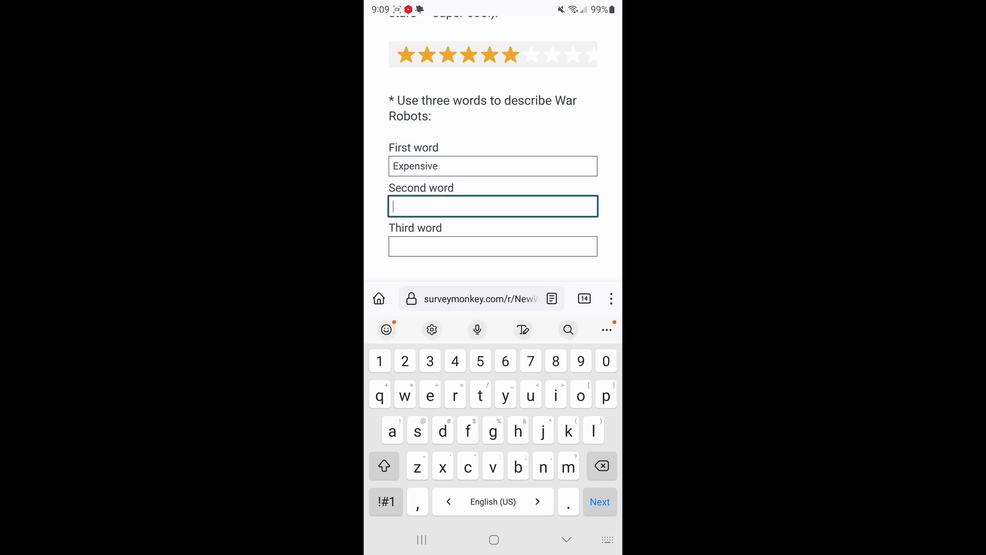
pyautogui.write('Hacjer')
pyautogui.click(492, 329)
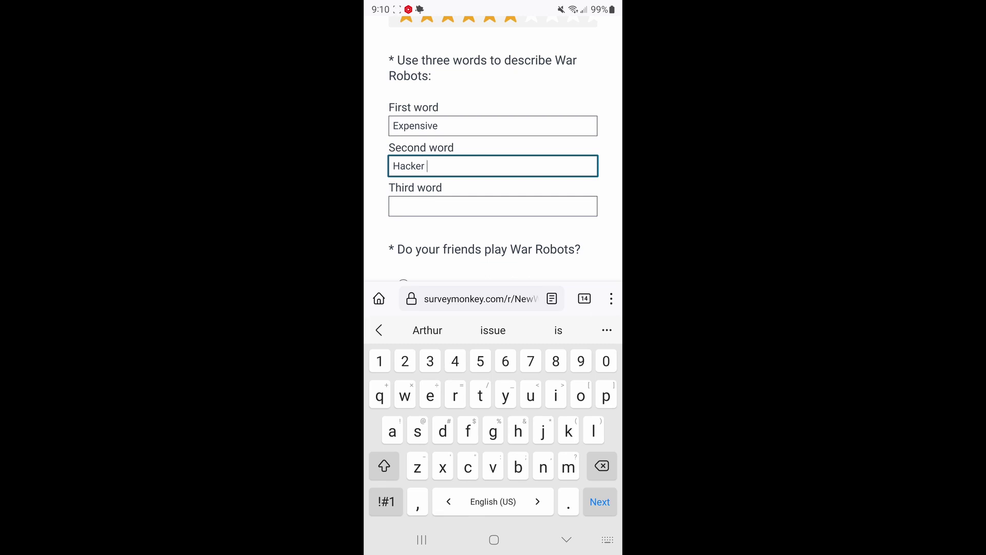
pyautogui.press('Tab')
pyautogui.write('L')
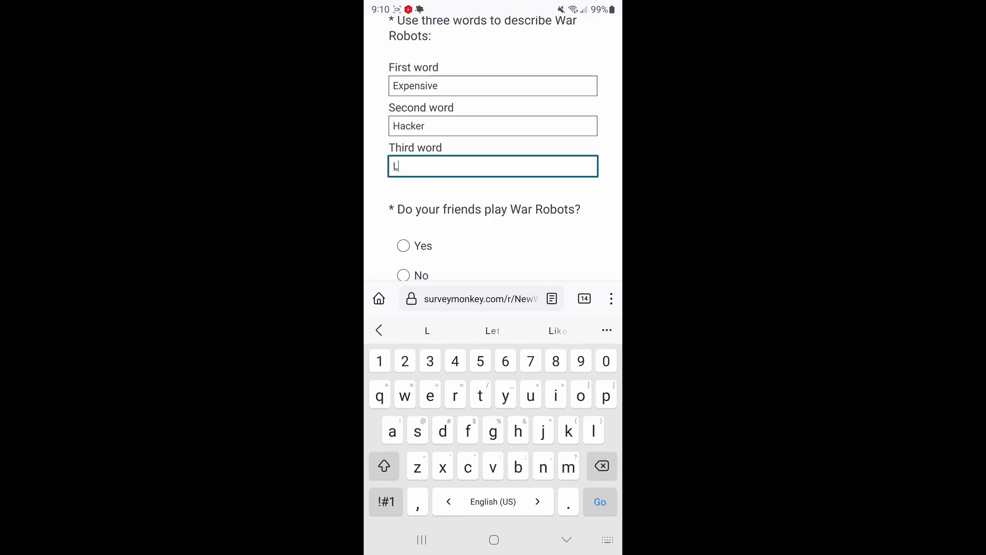
pyautogui.write('ag')
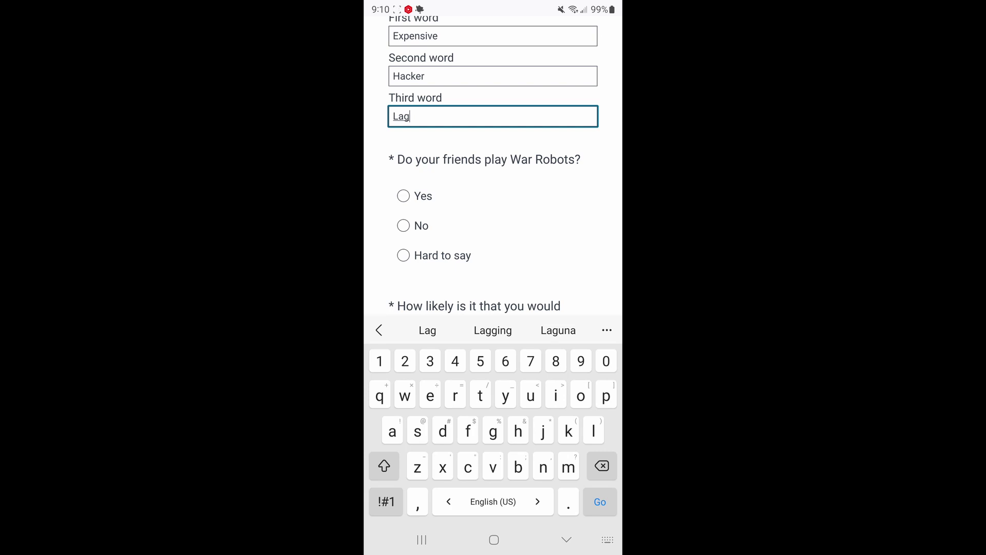
# Answer No to friends playing War Robots and choose 6 for recommendation likelihood.
pyautogui.click(422, 225)
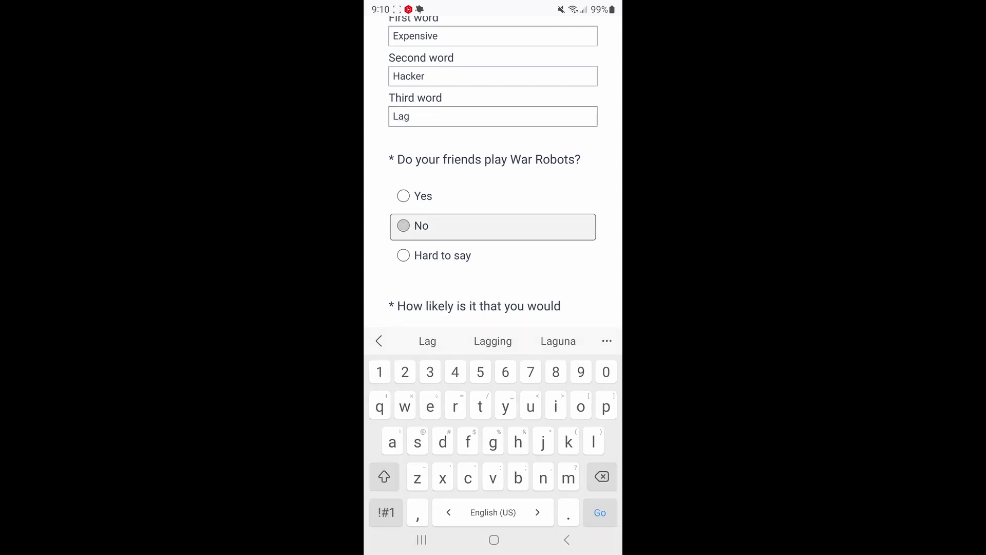
pyautogui.scroll(-2, 493, 308)
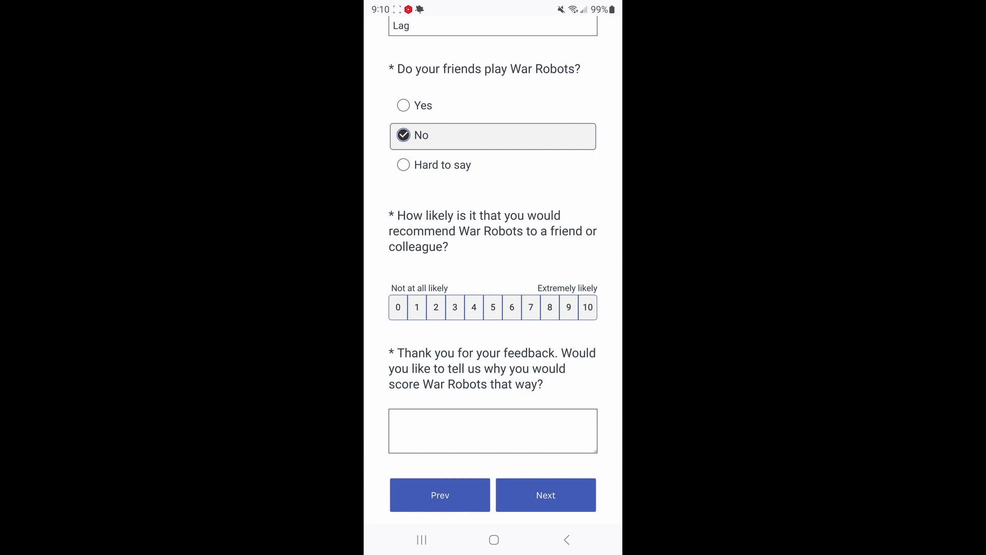
pyautogui.click(512, 307)
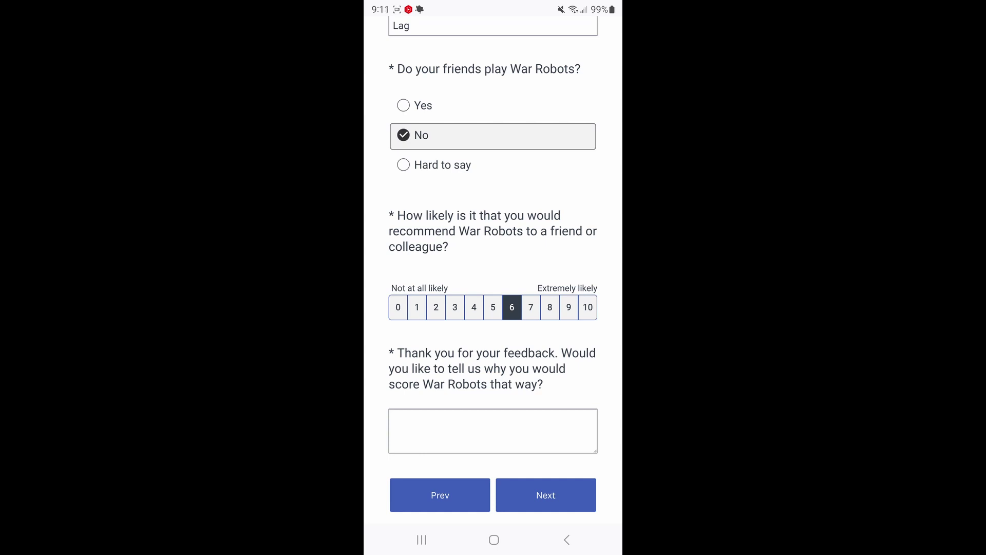
# Explain the score of 6, criticising unfixed problems and misplaced priorities, and submit the page.
pyautogui.click(492, 430)
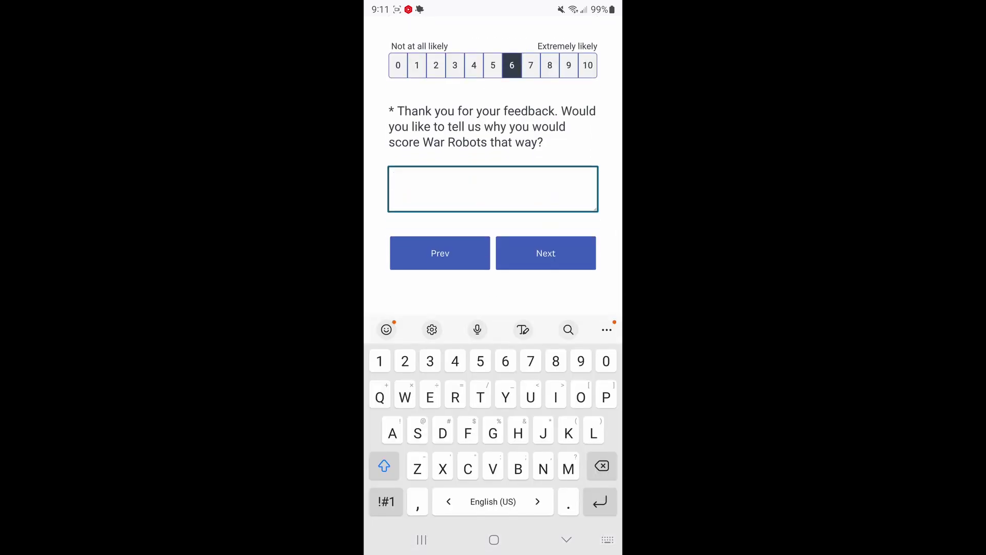
pyautogui.write('I love ')
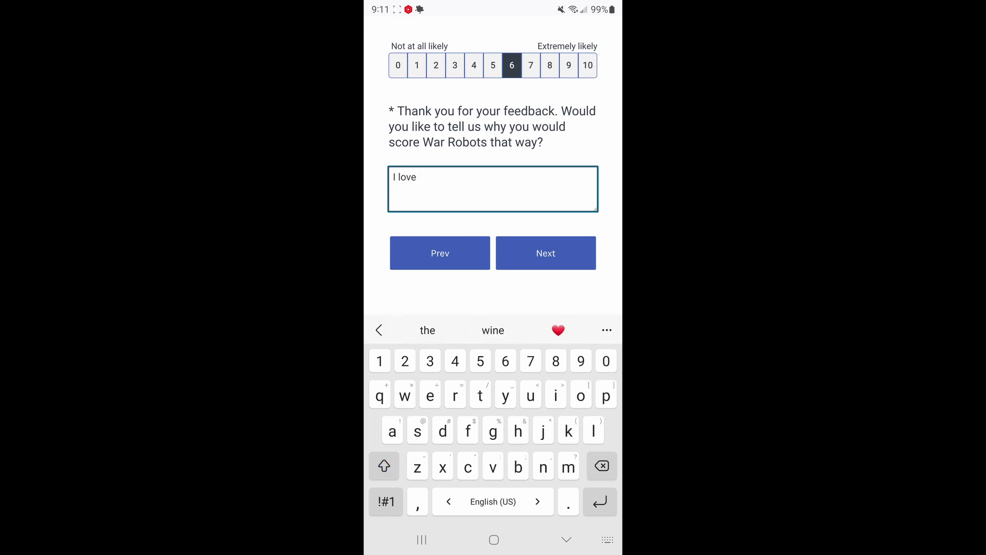
pyautogui.write('WR, but I am worried')
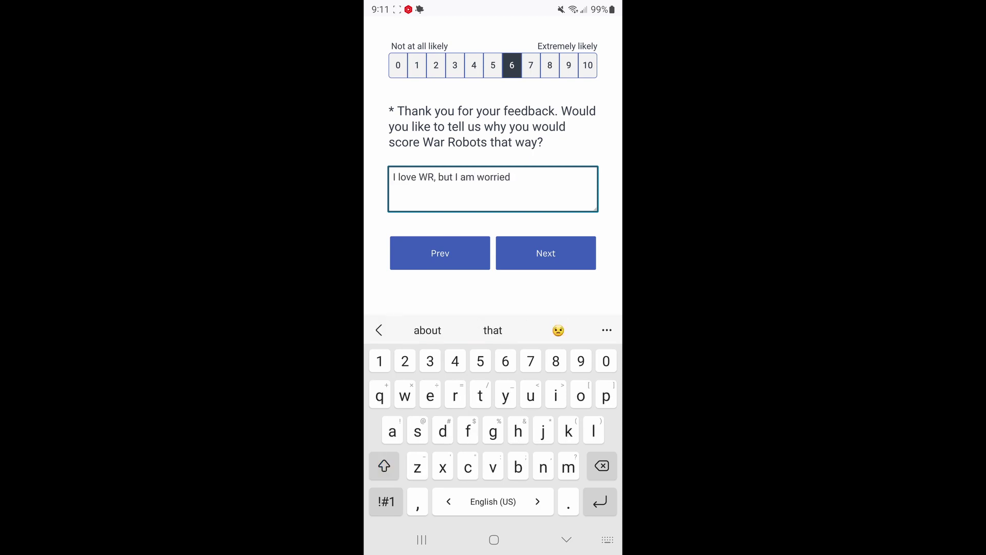
pyautogui.write(" it's going down ")
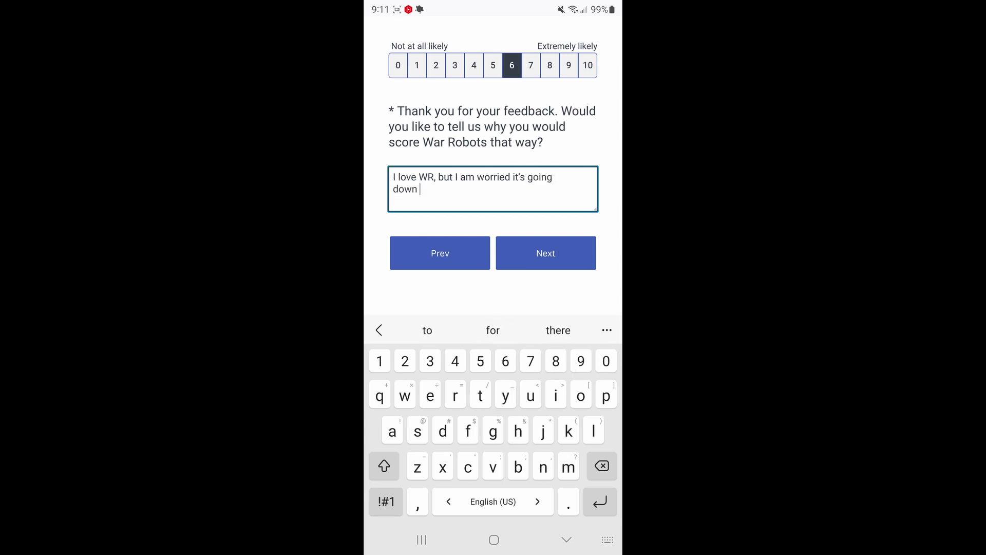
pyautogui.write('the wrong path.   There are')
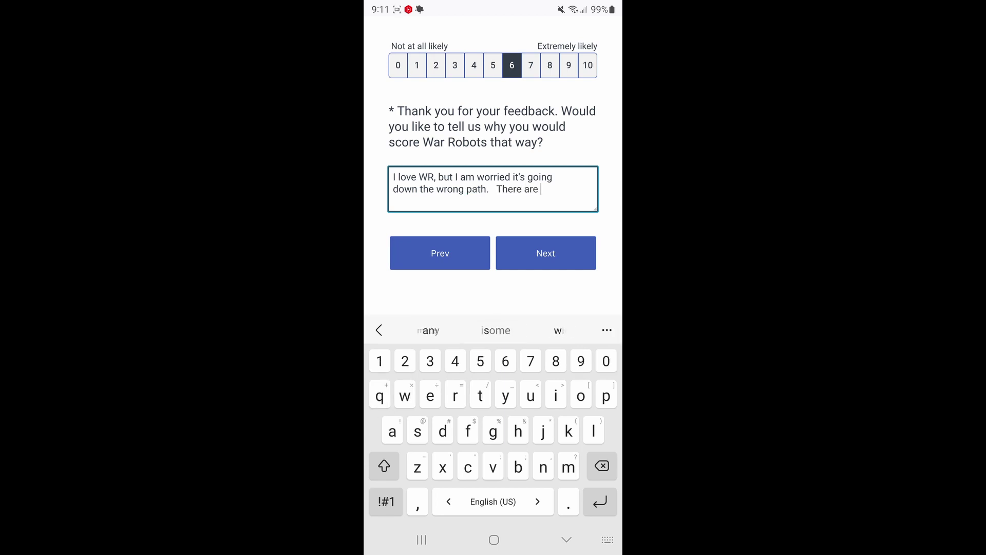
pyautogui.write('so many peop')
pyautogui.press('BackSpace')
pyautogui.press('BackSpace')
pyautogui.press('BackSpace')
pyautogui.write('roblems that nev')
pyautogui.click(493, 330)
pyautogui.write('get fixed but we are constantly flooded with new content .')
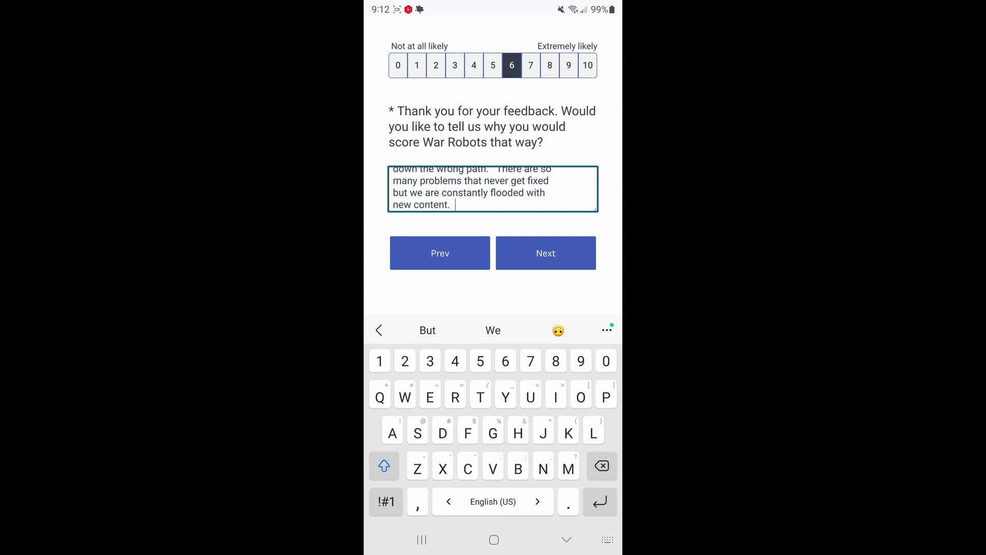
pyautogui.write(' Feel')
pyautogui.press('BackSpace')
pyautogui.write('s like the p')
pyautogui.write('r')
pyautogui.write('iorities are ')
pyautogui.write('out of ')
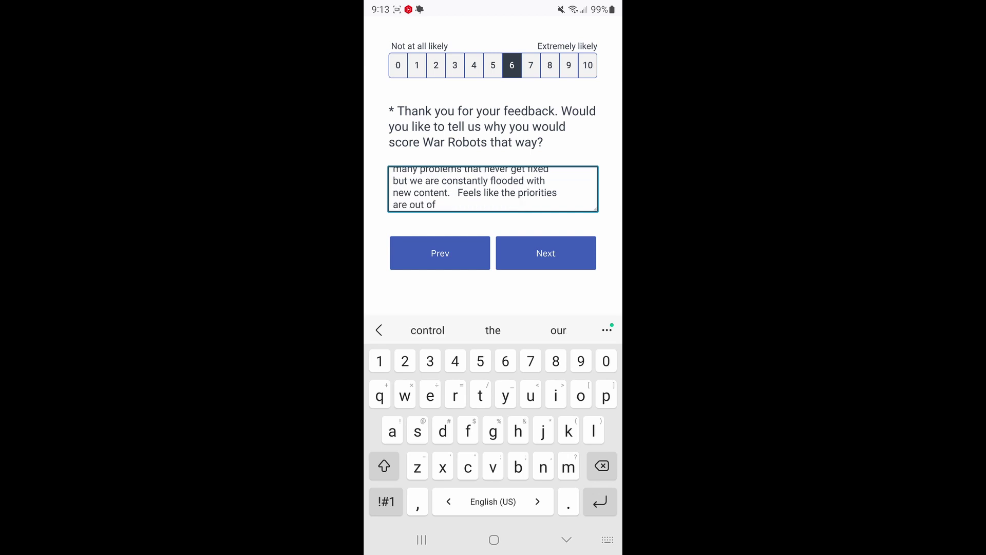
pyautogui.write('sync with the needs')
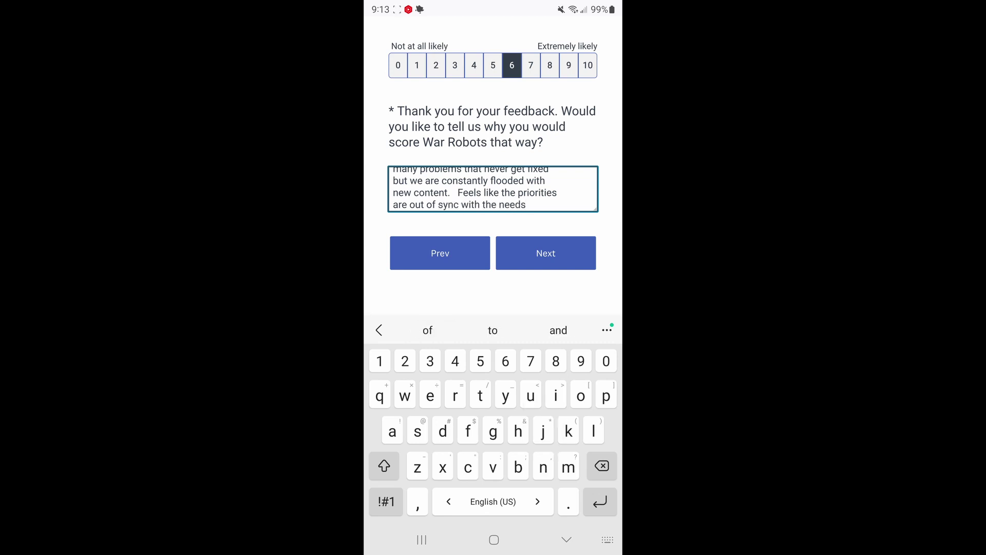
pyautogui.write(' .')
# Check five seen WR team activities, answer Yes to another WR game, and pick Pixonic as creator.
pyautogui.click(546, 253)
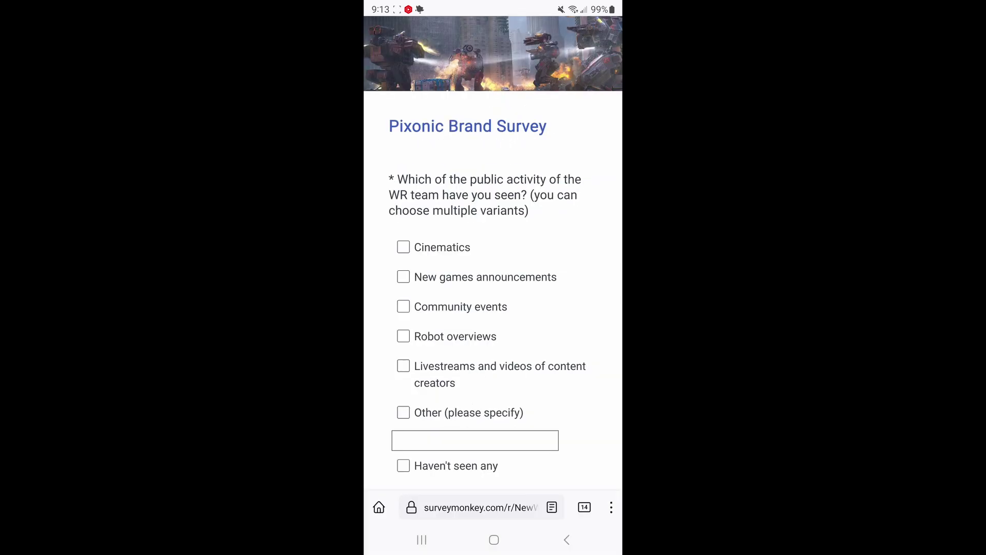
pyautogui.scroll(-2, 493, 278)
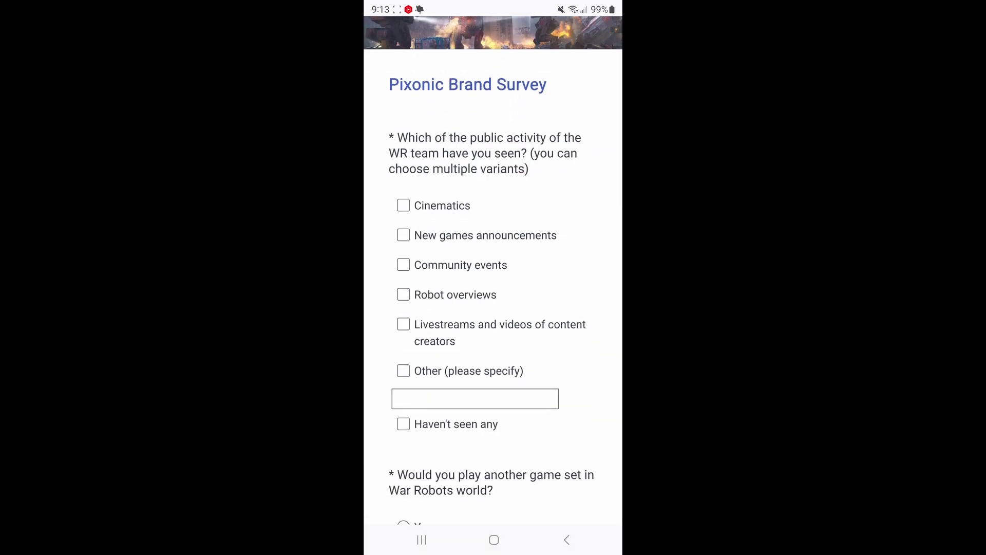
pyautogui.click(403, 205)
pyautogui.click(402, 235)
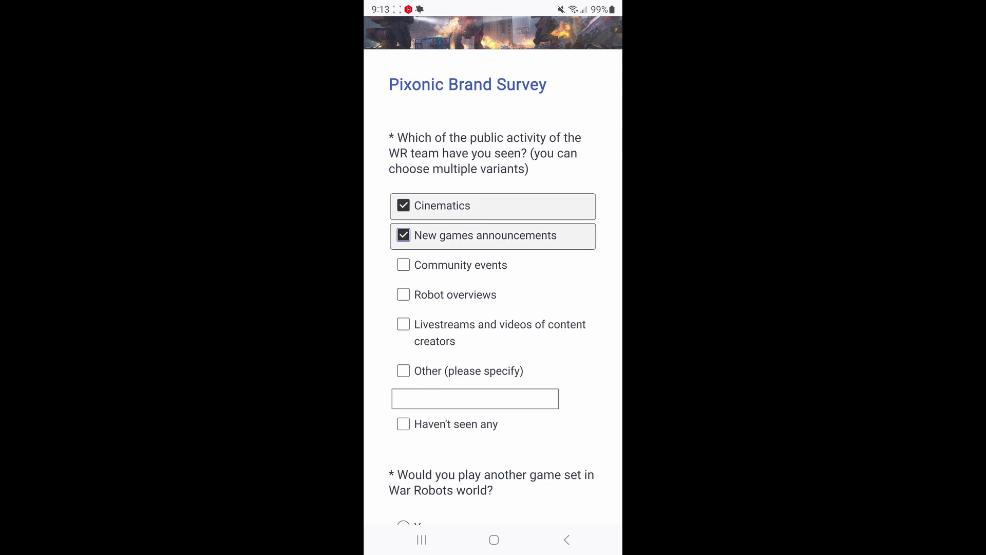
pyautogui.click(402, 265)
pyautogui.click(404, 294)
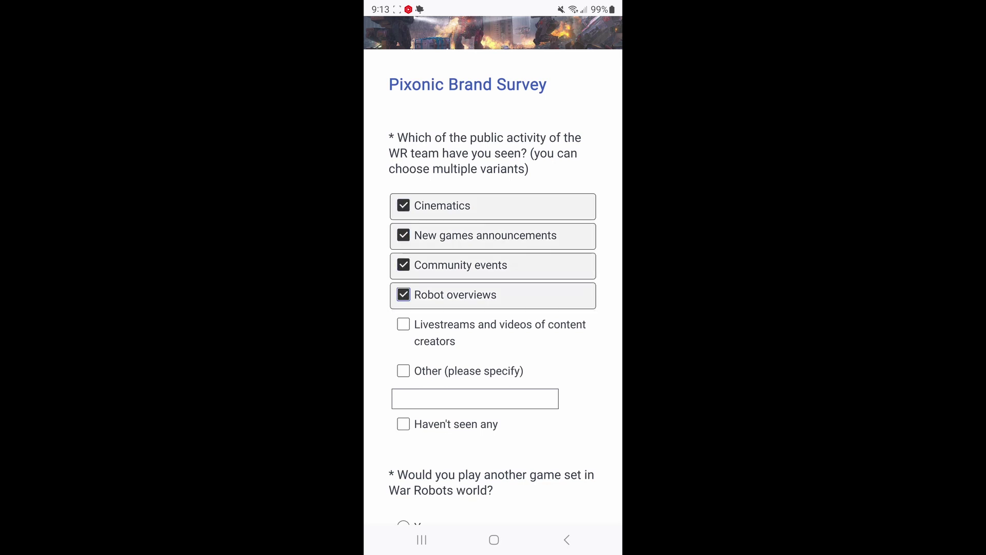
pyautogui.click(403, 324)
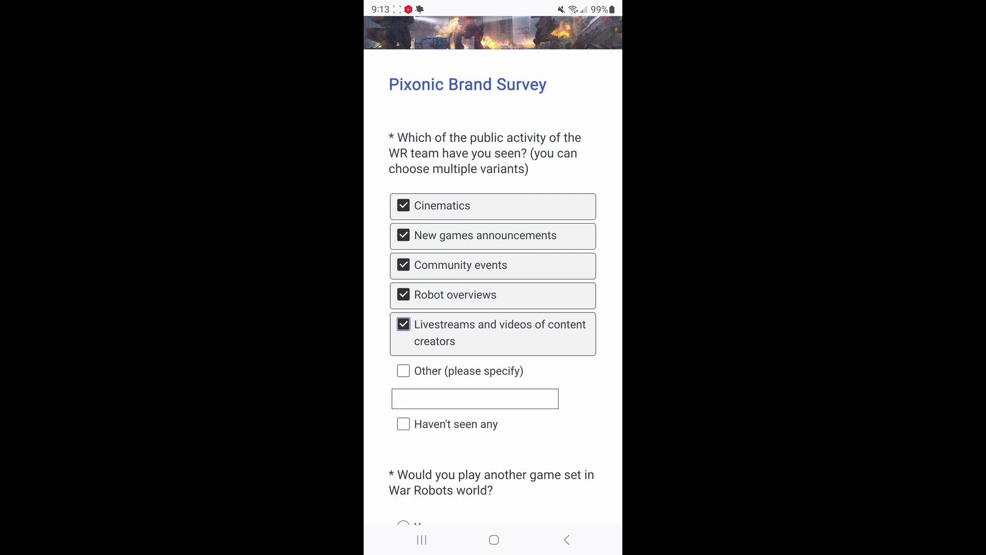
pyautogui.scroll(-2, 493, 308)
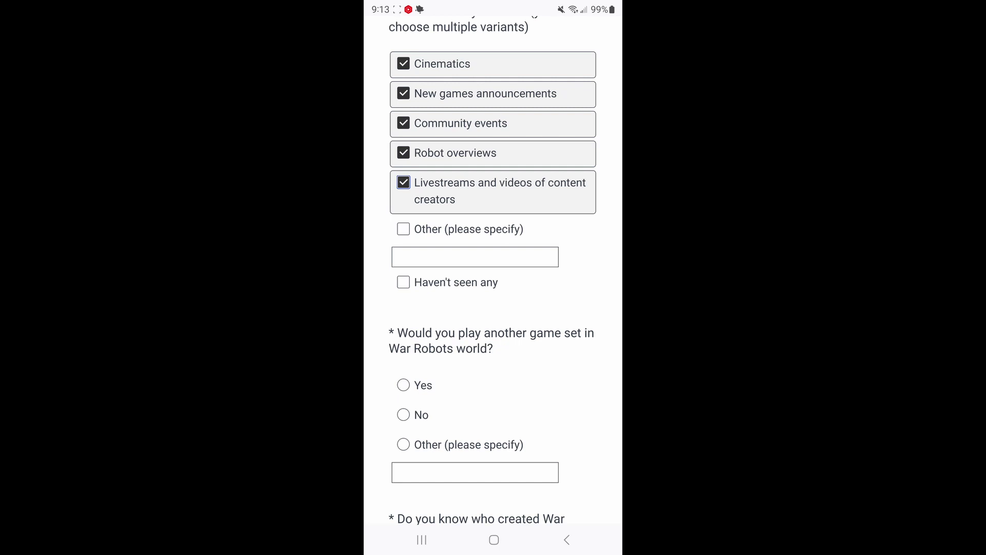
pyautogui.scroll(-1, 493, 270)
pyautogui.click(403, 358)
pyautogui.scroll(-1, 493, 309)
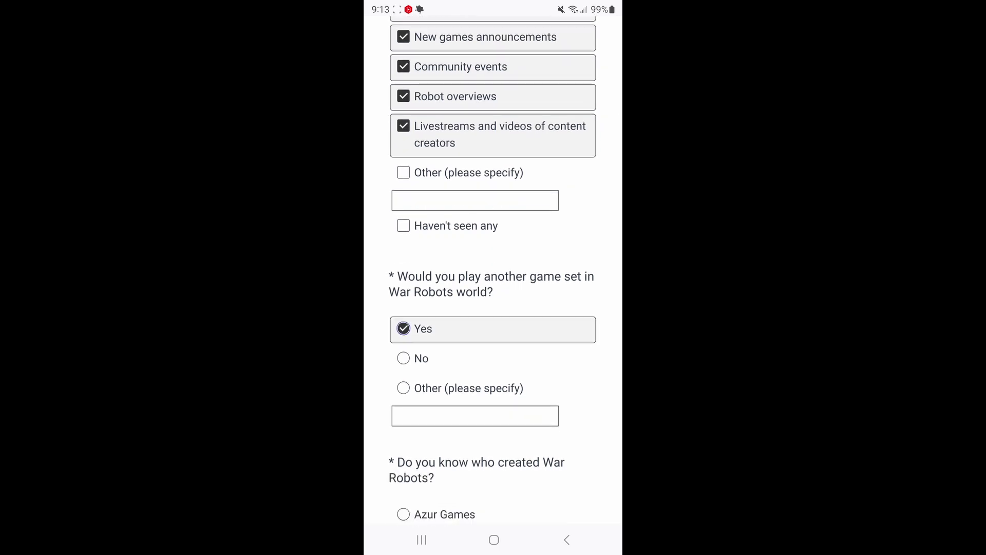
pyautogui.scroll(-2, 493, 270)
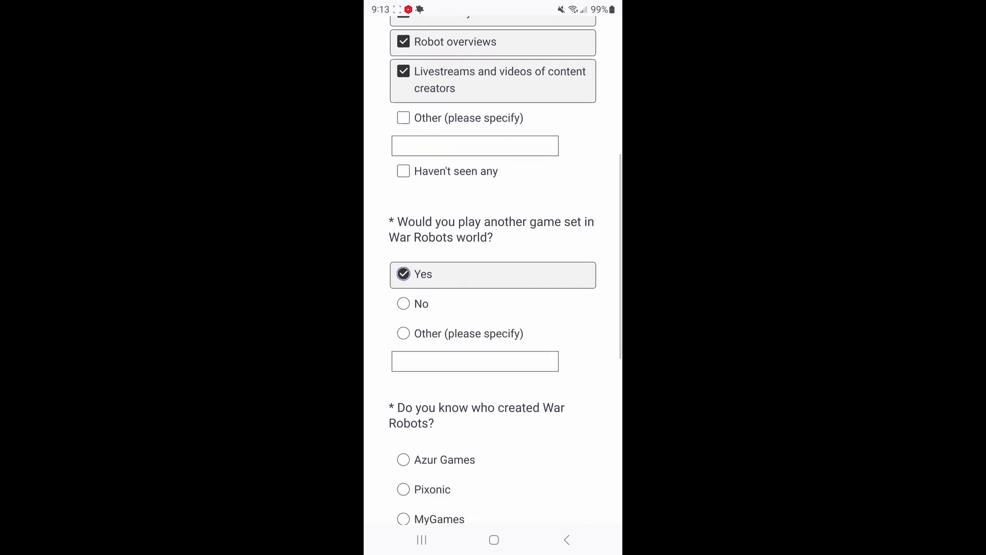
pyautogui.scroll(-2, 493, 270)
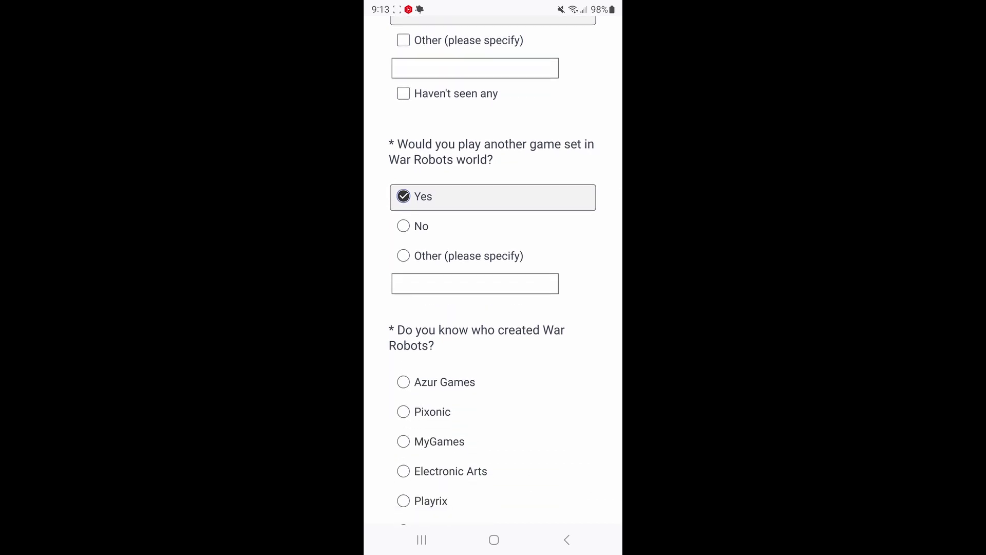
pyautogui.scroll(-1, 493, 269)
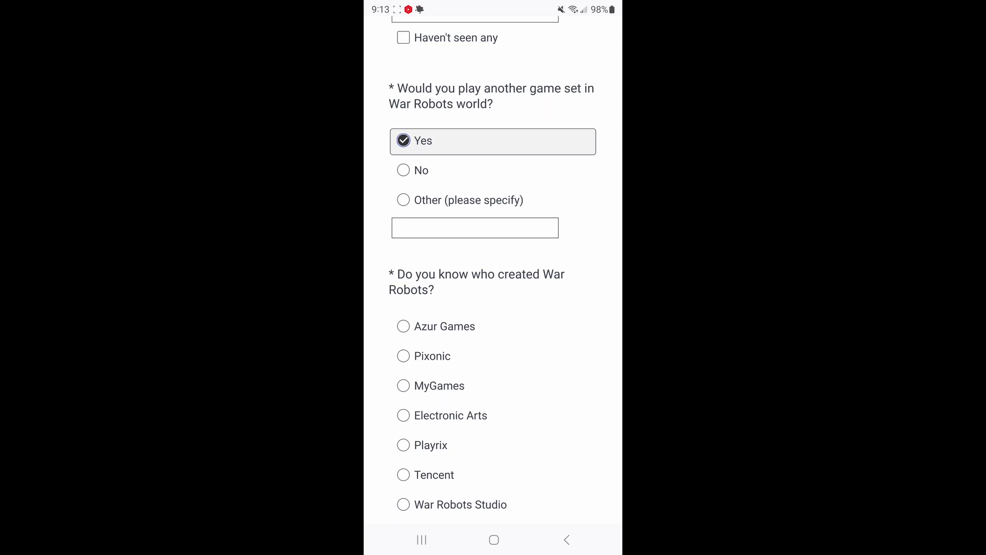
pyautogui.scroll(-3, 493, 270)
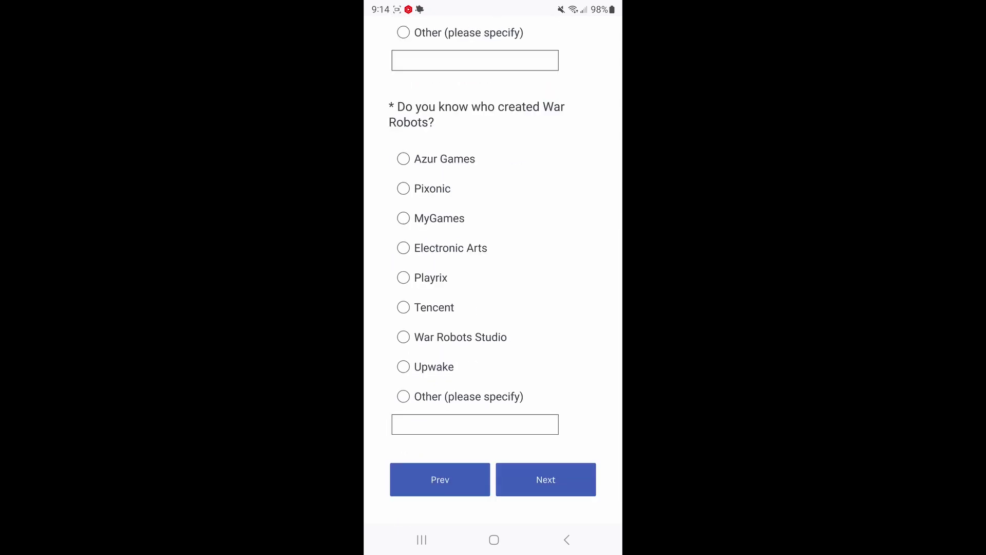
pyautogui.scroll(1, 493, 270)
pyautogui.scroll(-1, 494, 270)
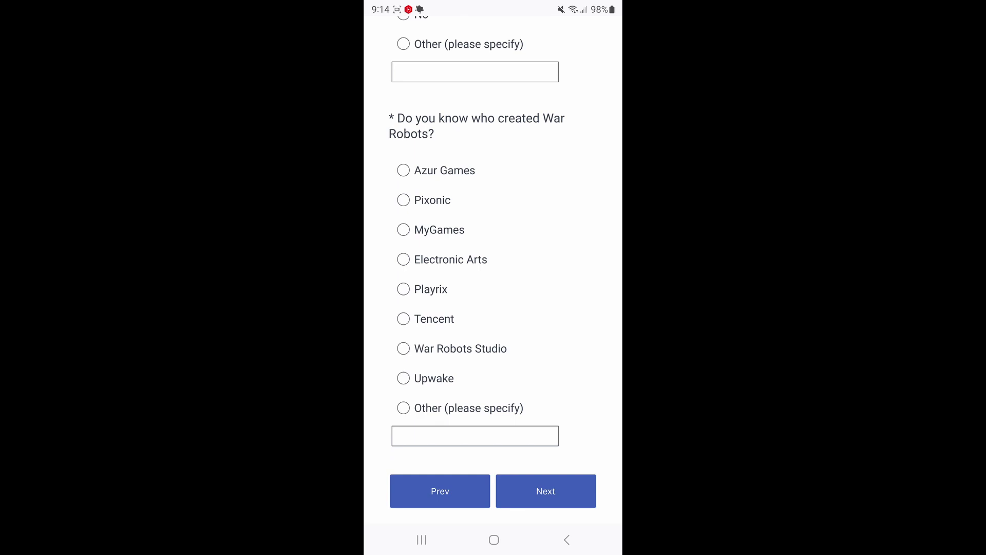
pyautogui.click(432, 199)
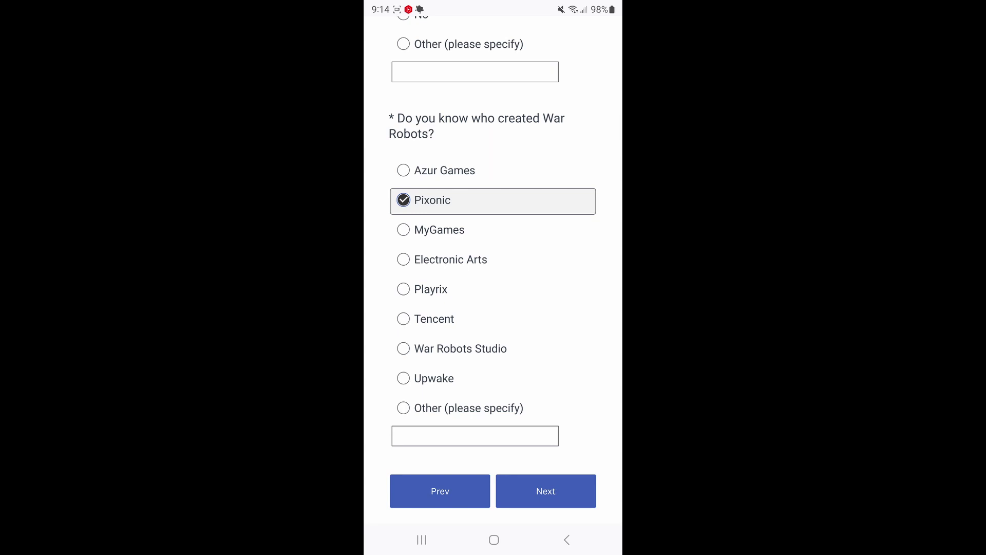
pyautogui.scroll(-1, 493, 308)
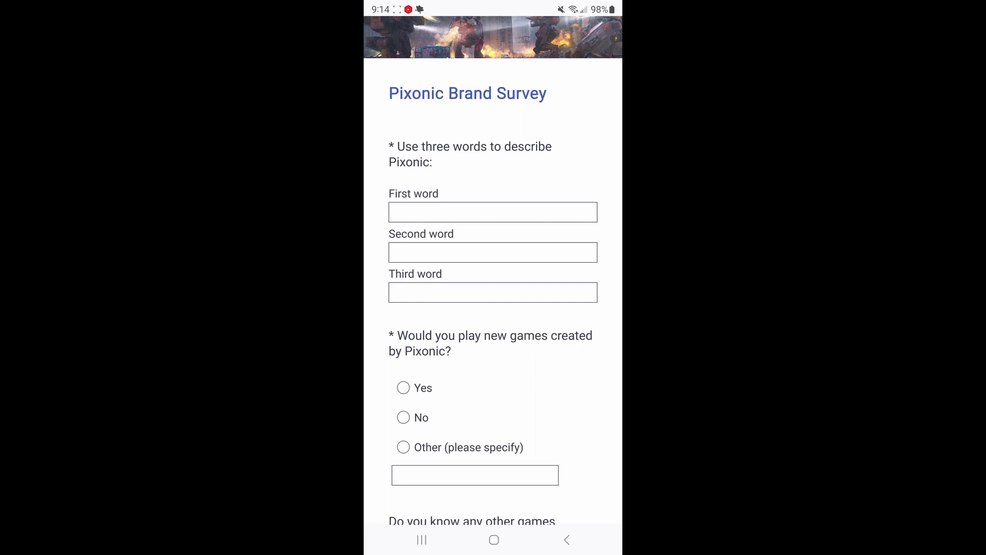
# Enter Ignoring, sloppy and uncommunicative in the three Pixonic word fields.
pyautogui.click(492, 212)
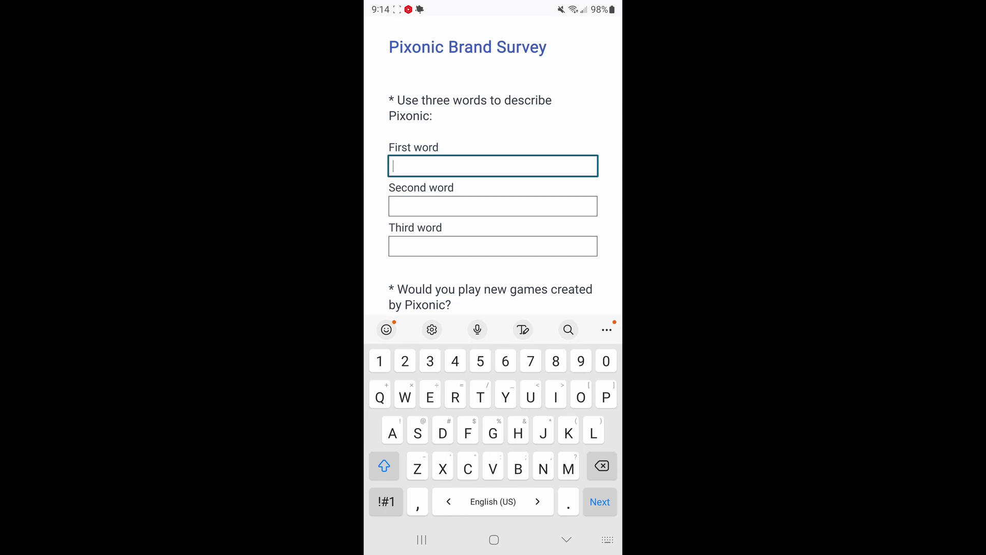
pyautogui.write('Ignori')
pyautogui.click(558, 330)
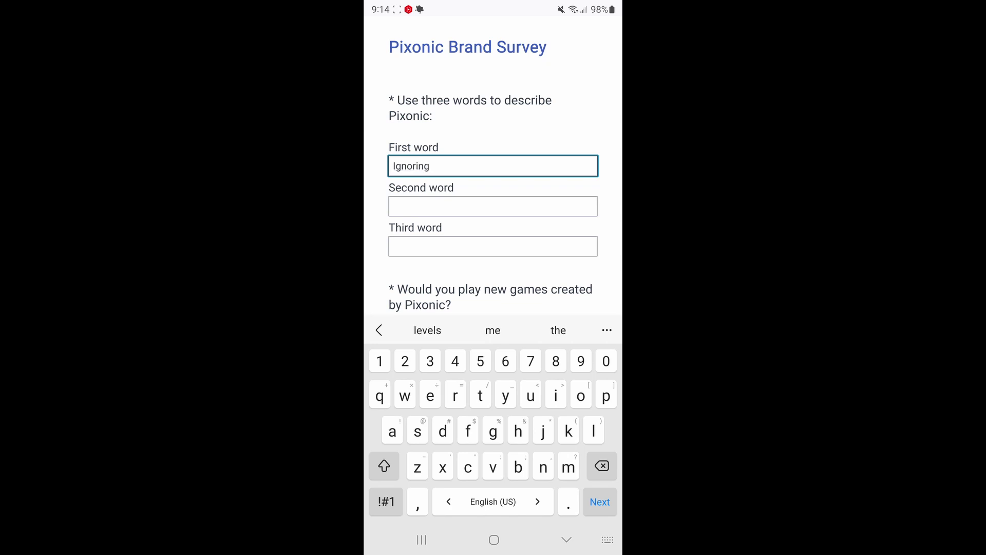
pyautogui.click(492, 206)
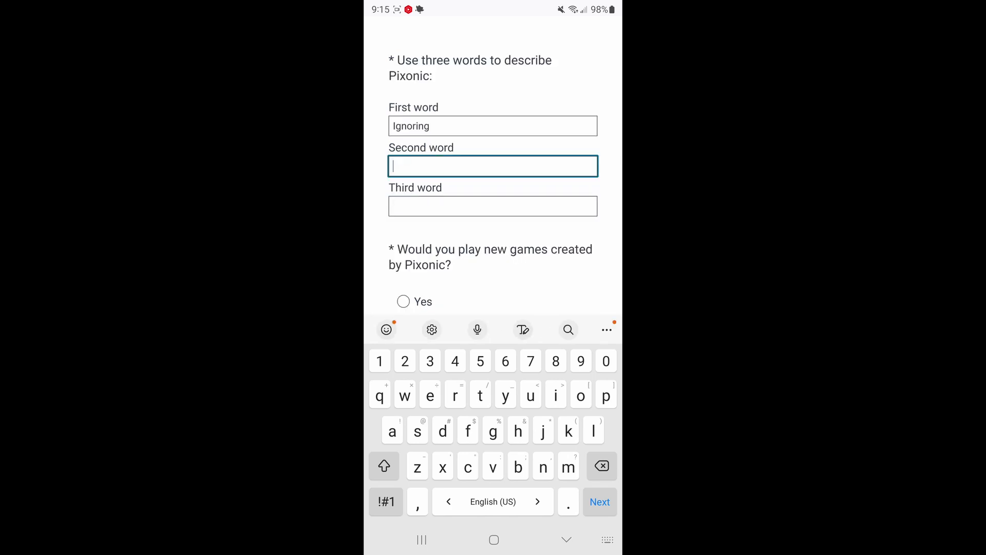
pyautogui.write('slopp')
pyautogui.click(492, 331)
pyautogui.click(493, 205)
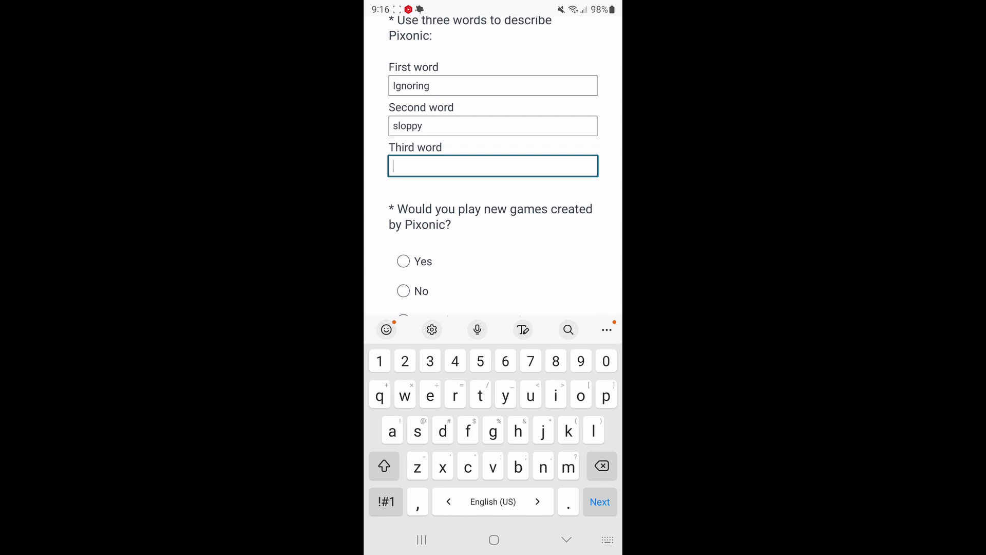
pyautogui.write('unco')
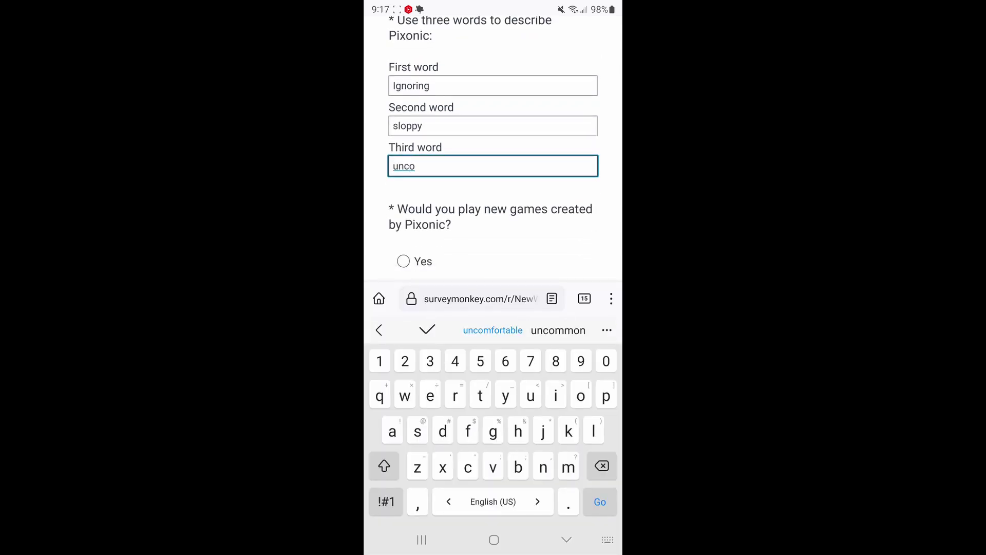
pyautogui.write('mmuni')
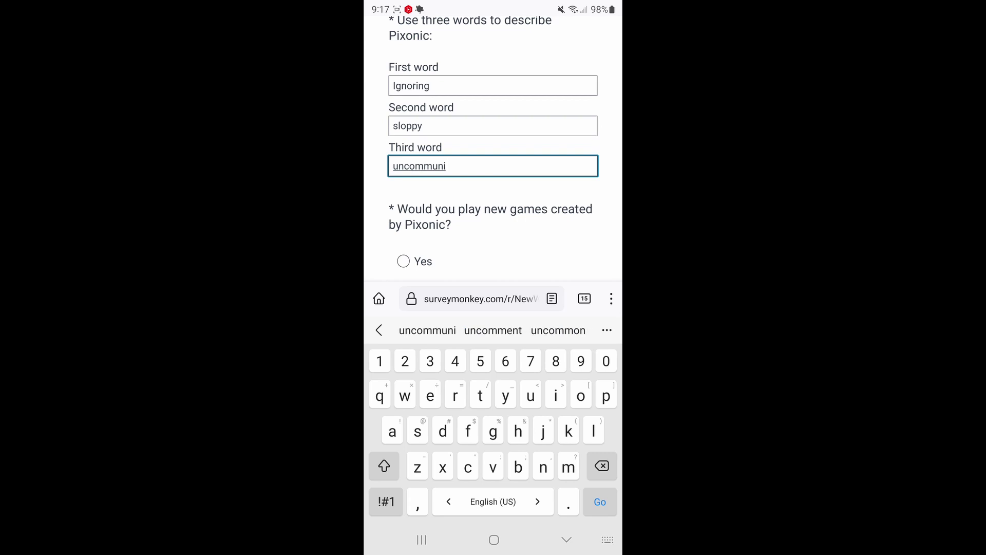
pyautogui.write('cative')
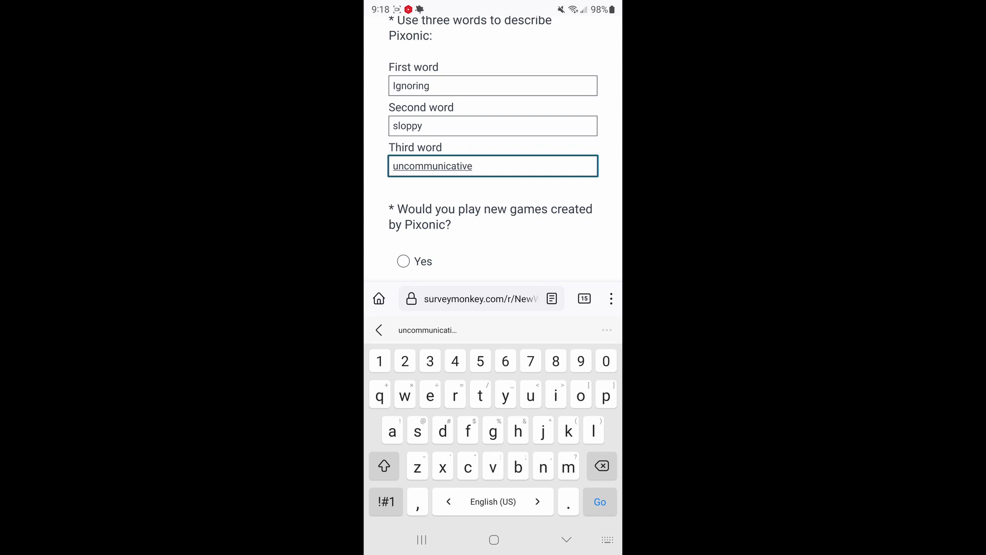
pyautogui.scroll(-2, 493, 193)
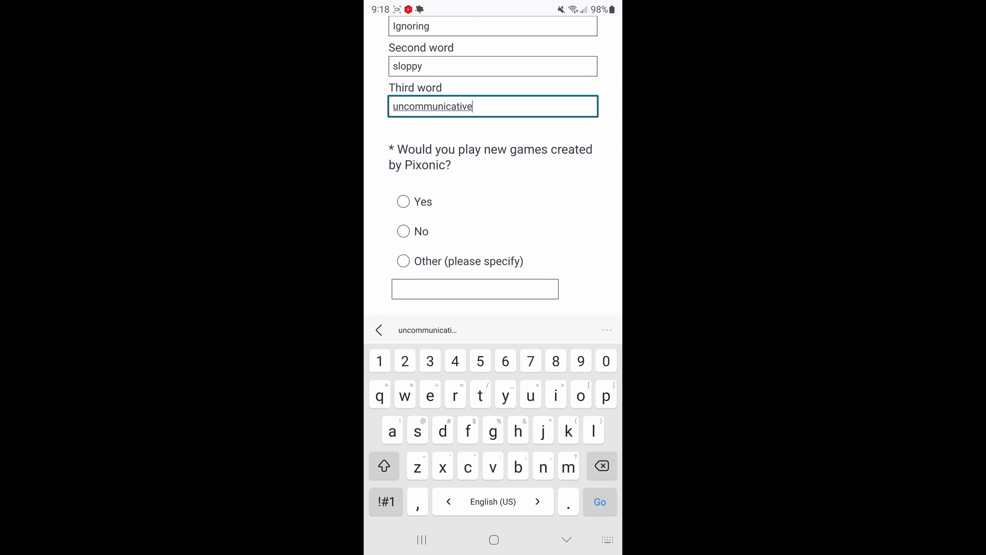
# Answer Other with 'Maybe' for new Pixonic games and list 'Dino squad and WR Frontiers'.
pyautogui.click(475, 289)
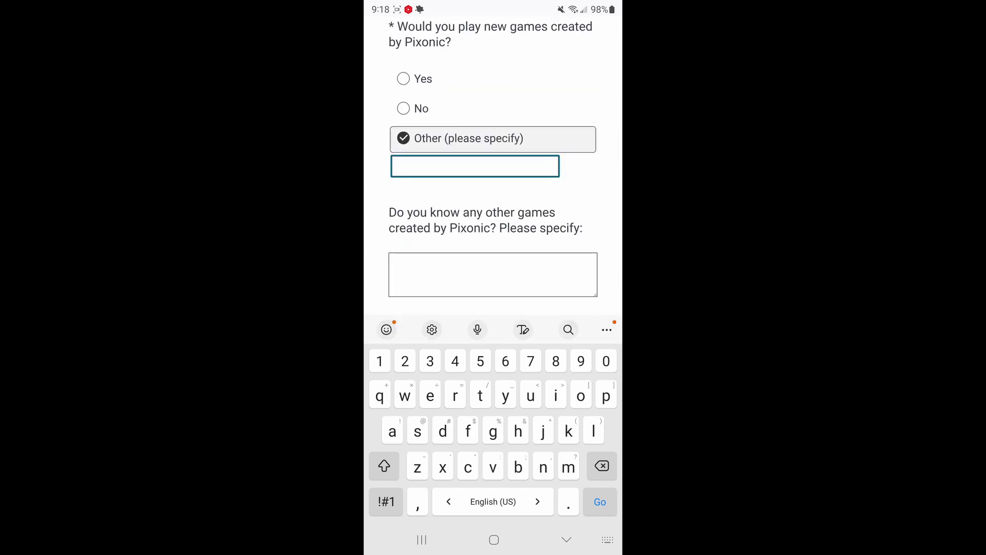
pyautogui.write('Mayb')
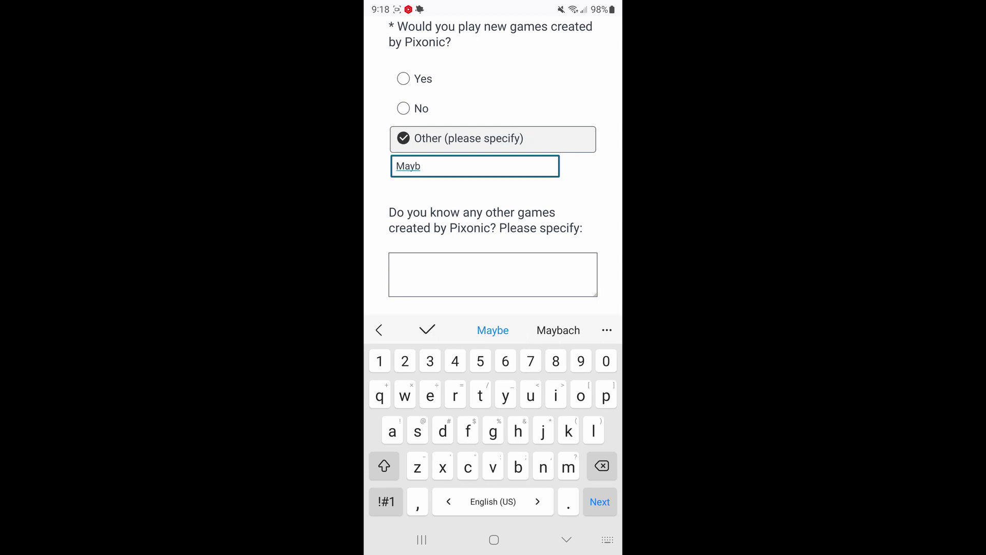
pyautogui.write('e')
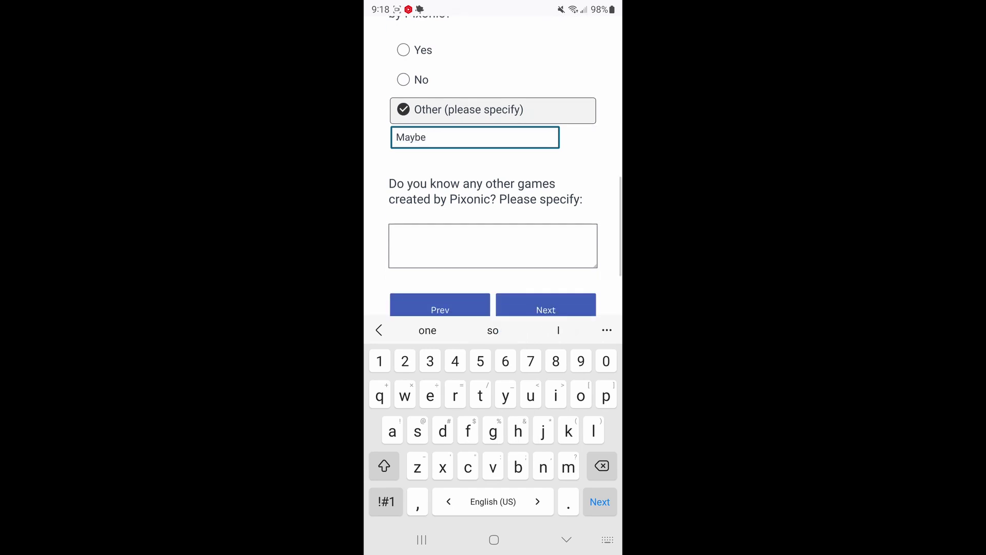
pyautogui.press('Tab')
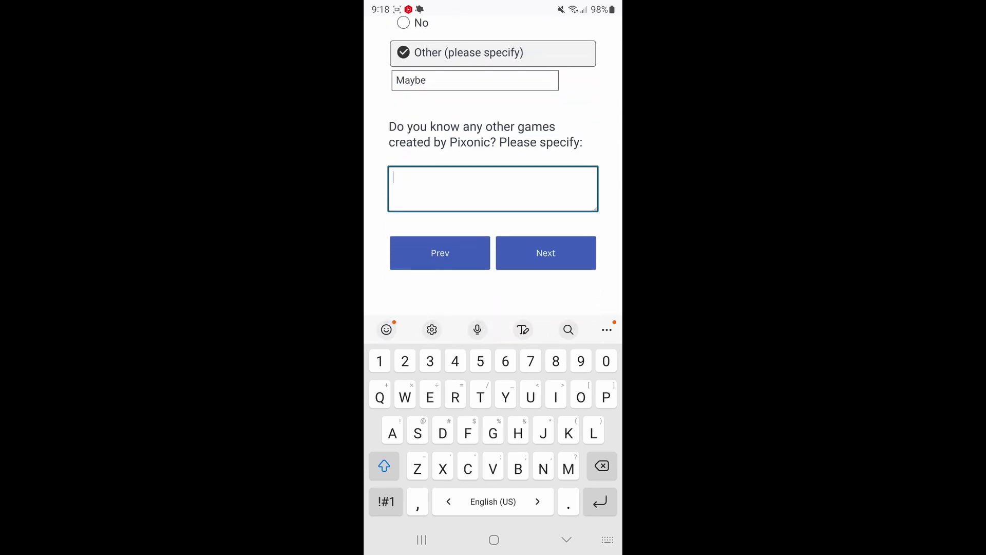
pyautogui.write('Dini')
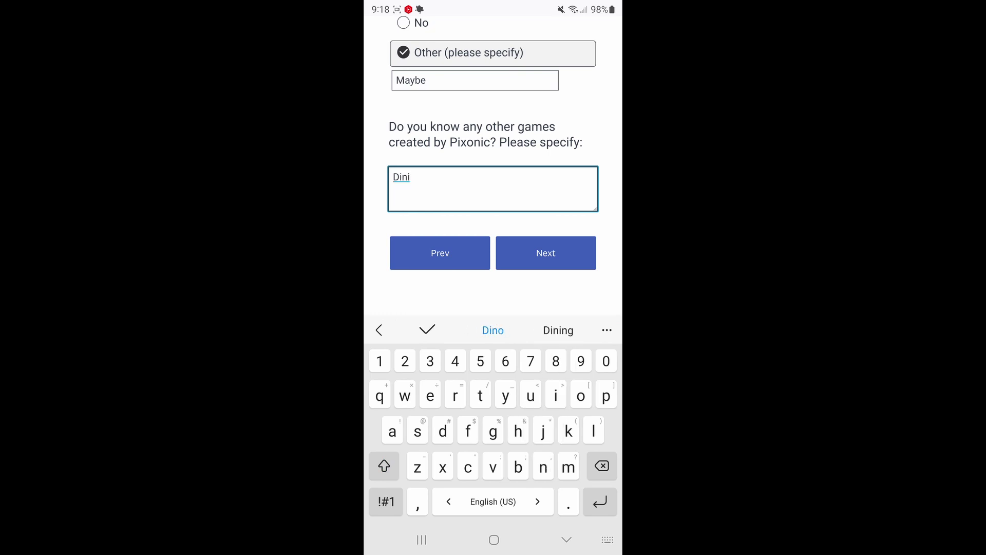
pyautogui.click(492, 329)
pyautogui.write('squ')
pyautogui.click(492, 330)
pyautogui.write('and WR Frontiers')
pyautogui.click(546, 253)
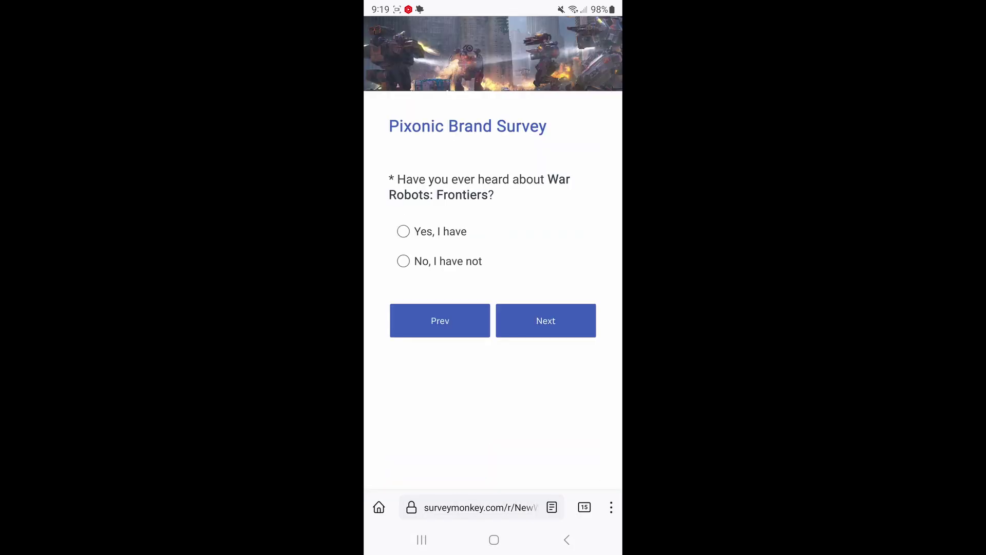
# Mark War Robots: Frontiers as heard of but not played.
pyautogui.click(441, 231)
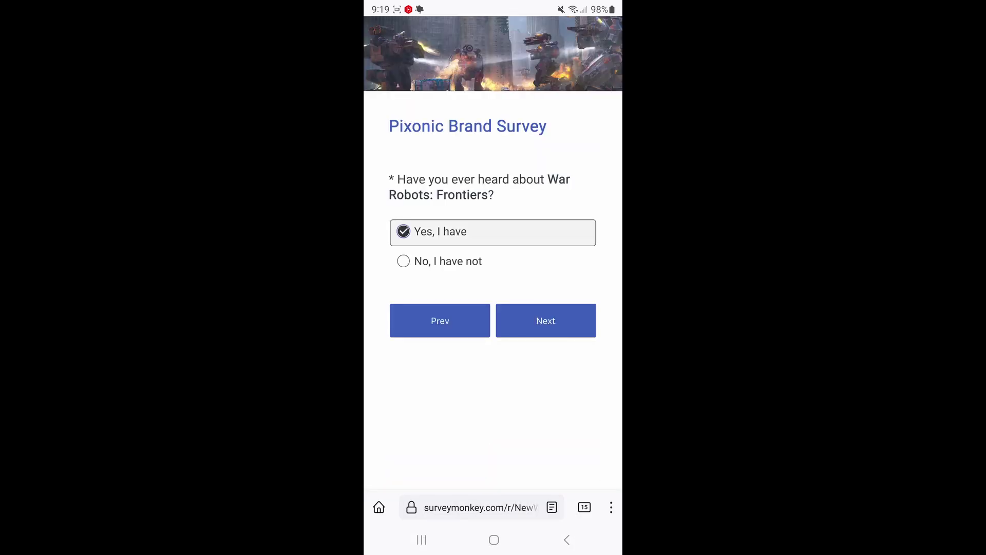
pyautogui.click(546, 321)
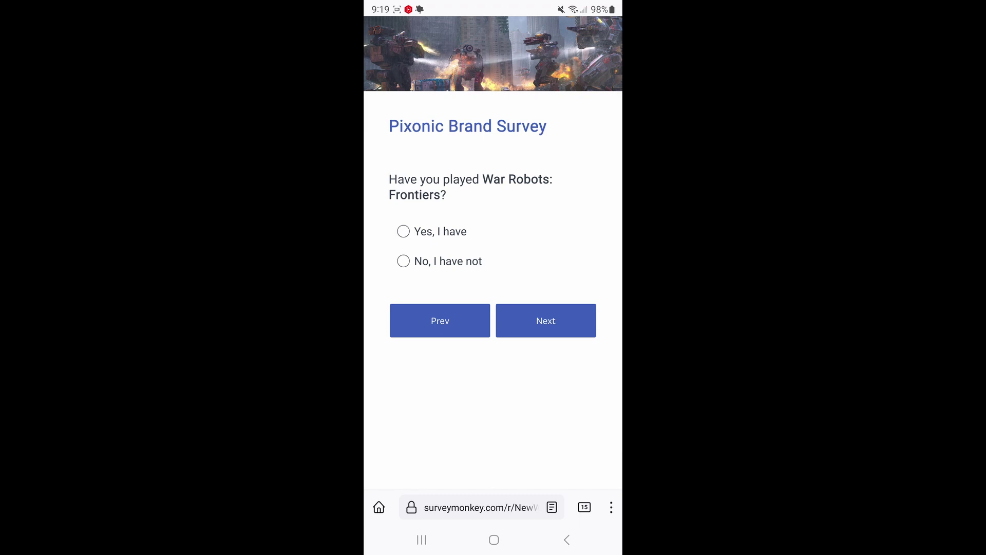
pyautogui.click(440, 261)
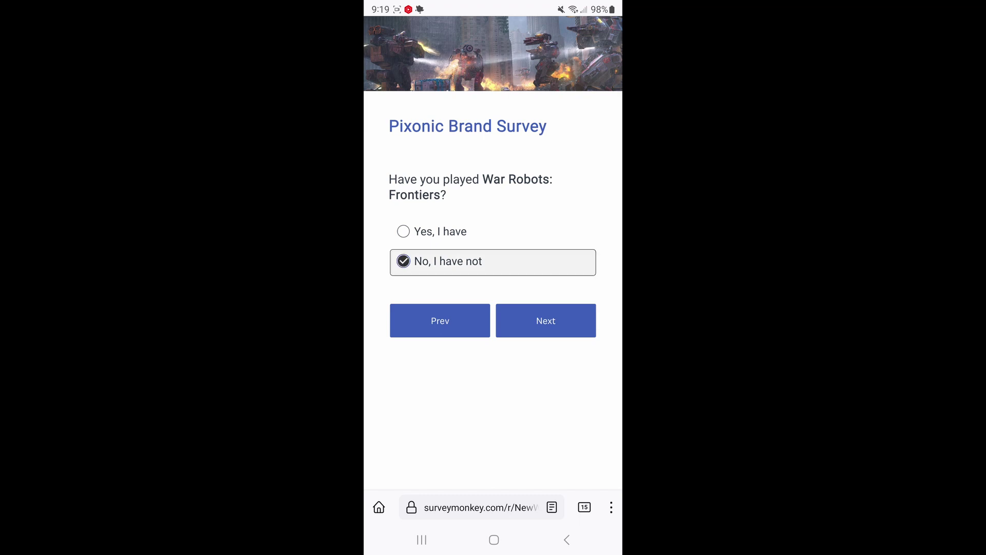
pyautogui.click(545, 320)
pyautogui.scroll(-1, 493, 308)
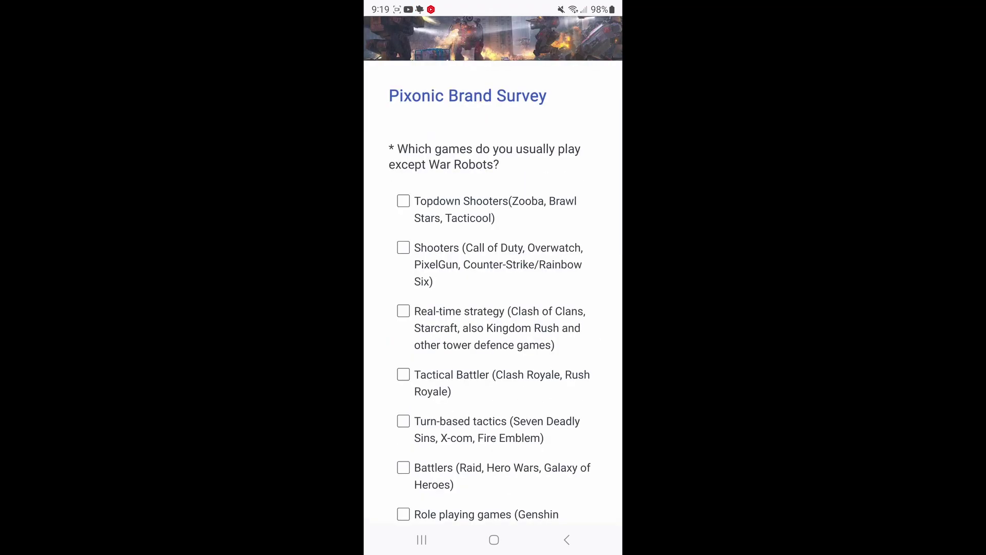
pyautogui.scroll(-5, 493, 308)
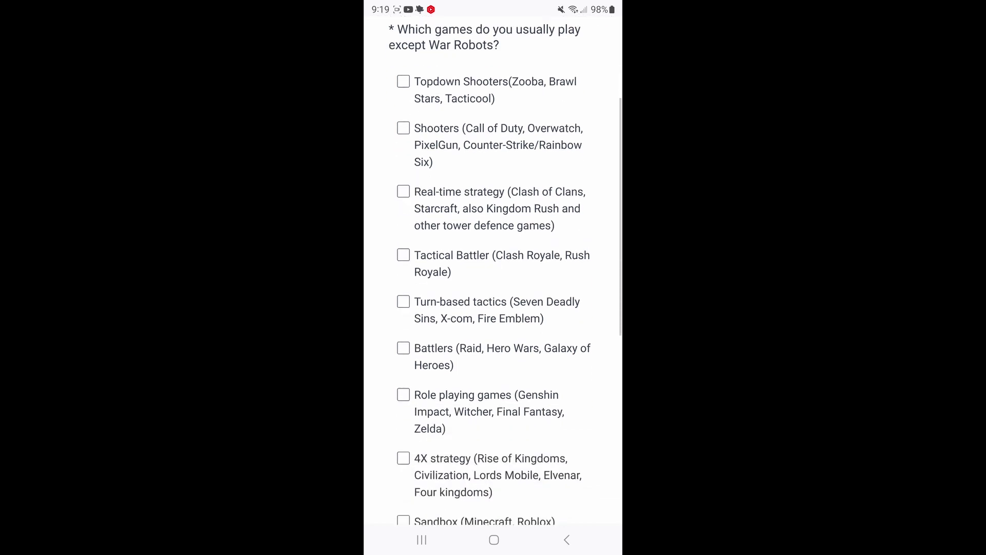
pyautogui.scroll(-3, 494, 309)
# Choose Other with 'None' for games usually played and continue to the age question.
pyautogui.click(476, 451)
pyautogui.click(384, 466)
pyautogui.write('No')
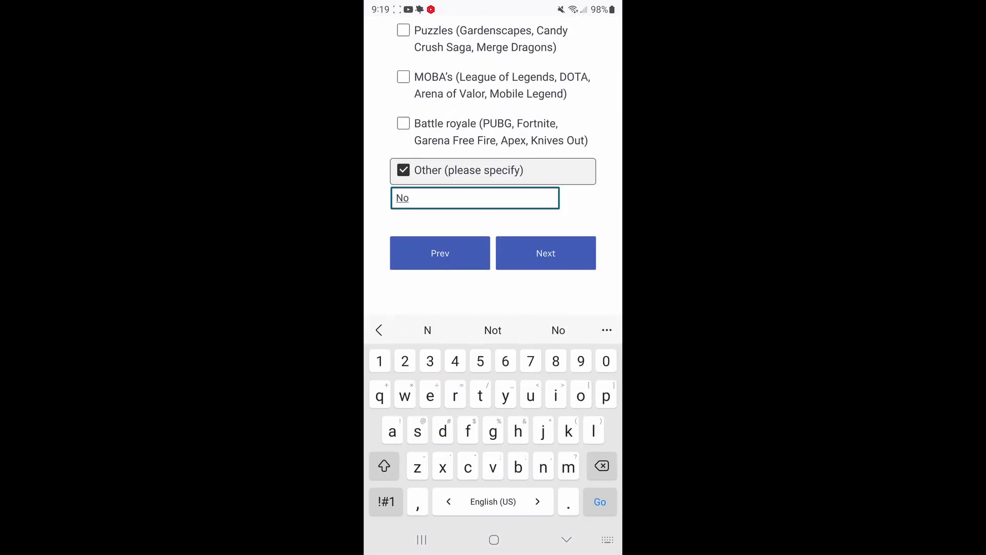
pyautogui.write('ne')
pyautogui.scroll(3, 493, 154)
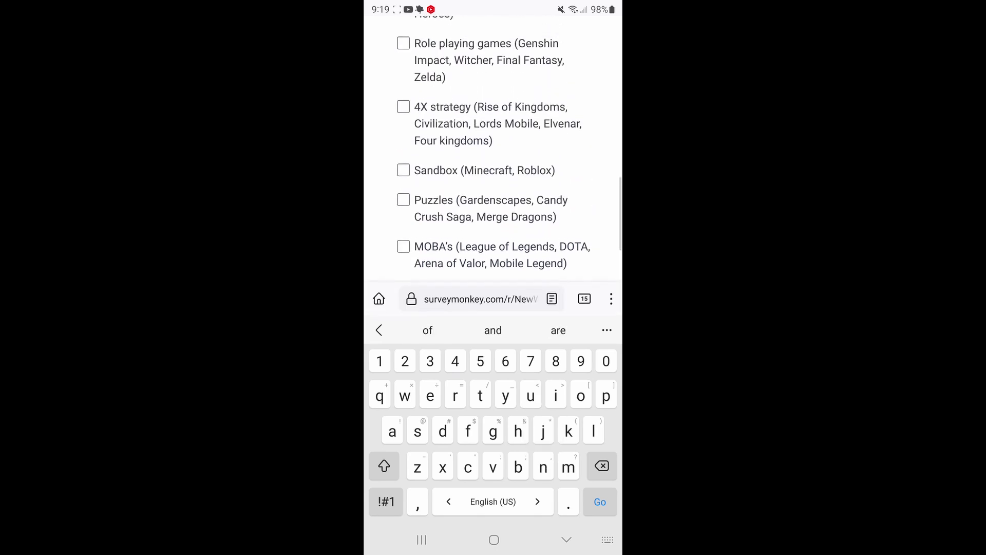
pyautogui.scroll(-3, 493, 193)
# Choose 'Do not wish to answer' for age and add the comment 'Please fix the problem'.
pyautogui.click(545, 252)
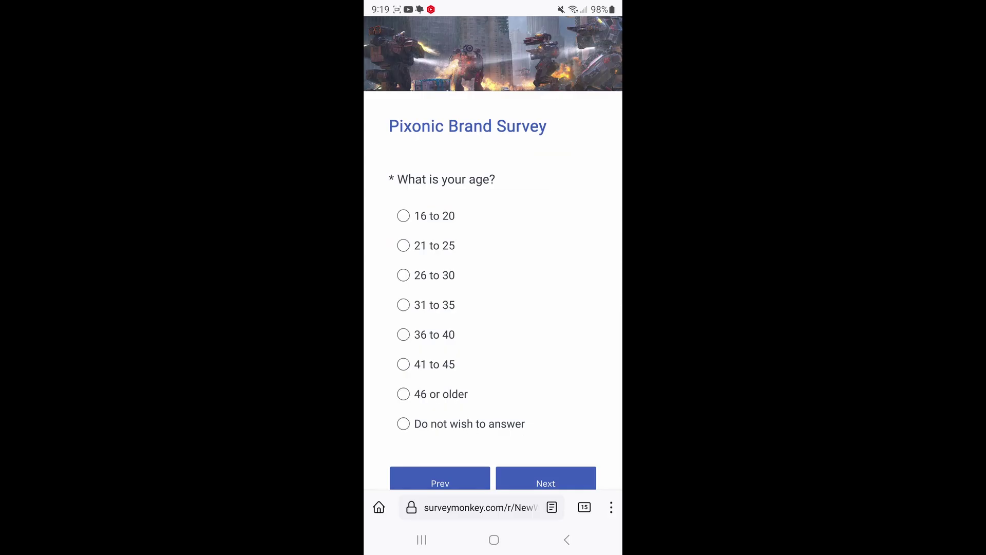
pyautogui.click(403, 423)
pyautogui.scroll(-1, 493, 270)
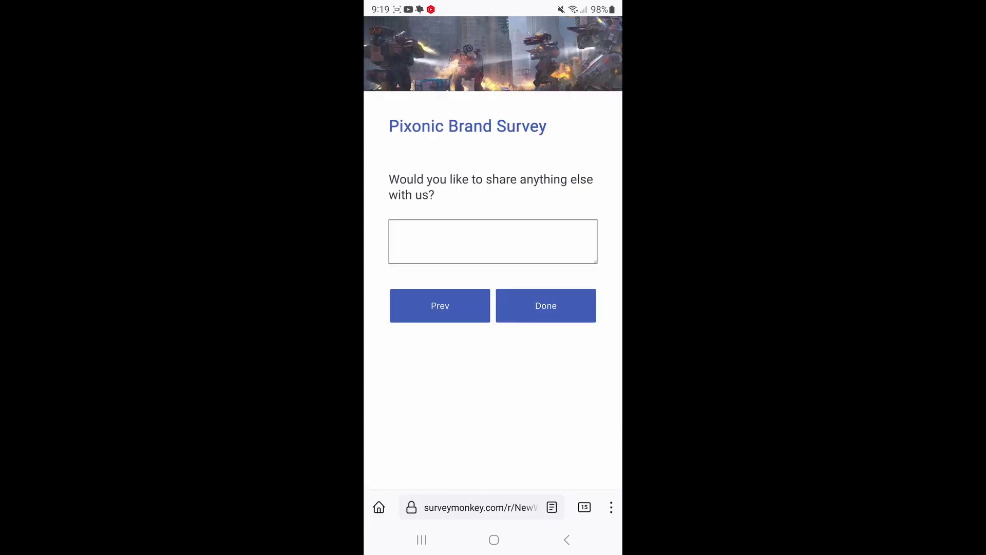
pyautogui.click(493, 241)
pyautogui.write('Please fix the problem')
pyautogui.press('BackSpace')
pyautogui.write('s.com/en')
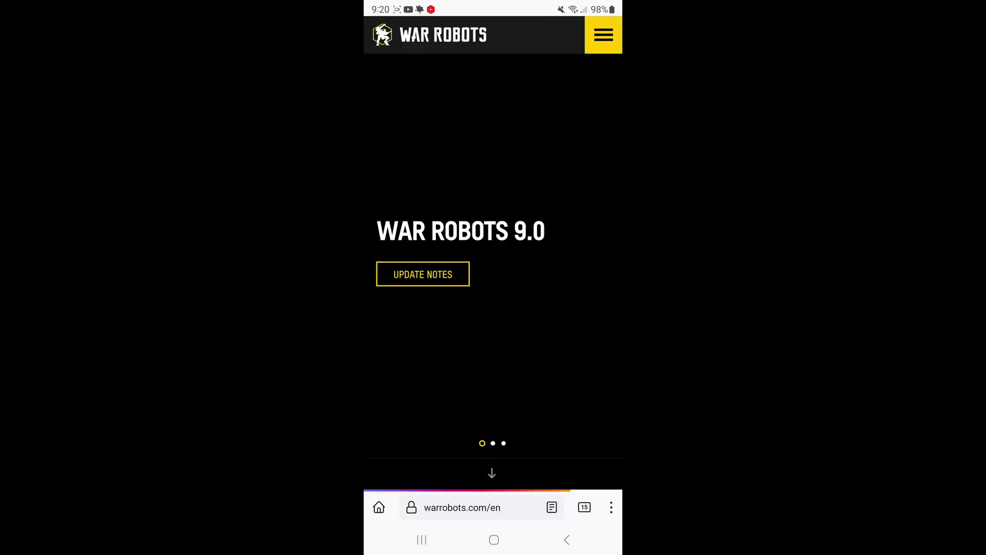